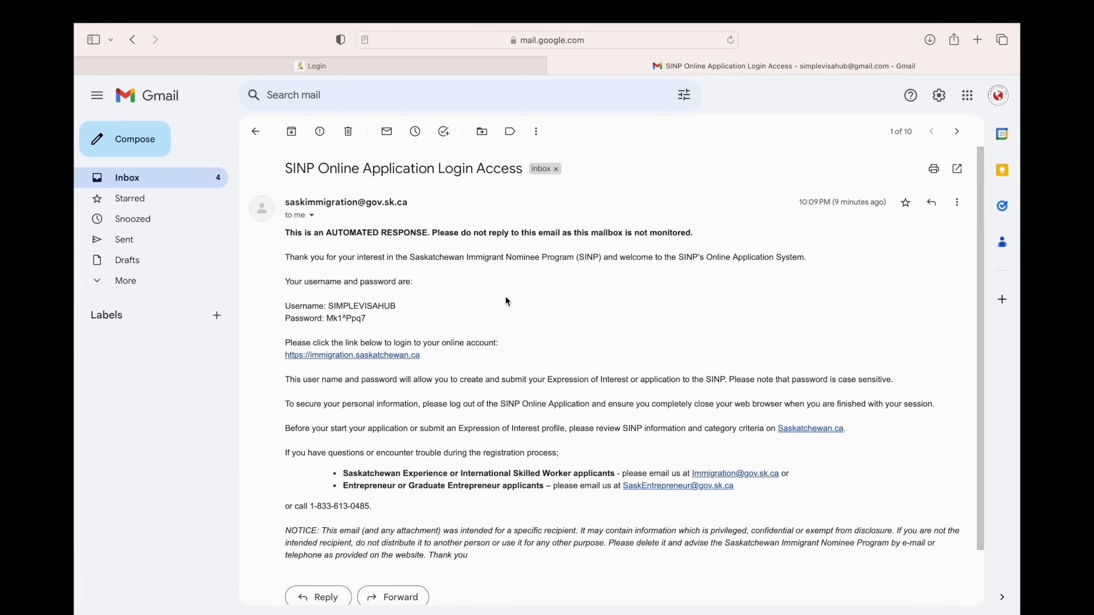
Step: Copy the temporary password from the SINP email and log in to SINP online with the account's username, declining to save the password
drag(370, 319, 329, 317)
click(446, 69)
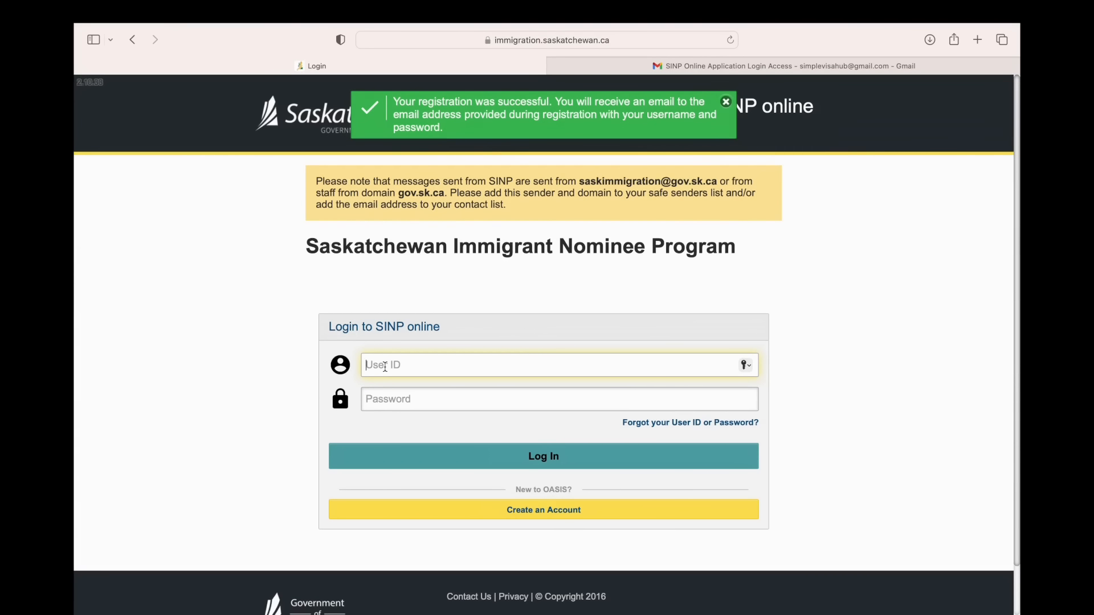
text(simplevisahub)
key(Tab)
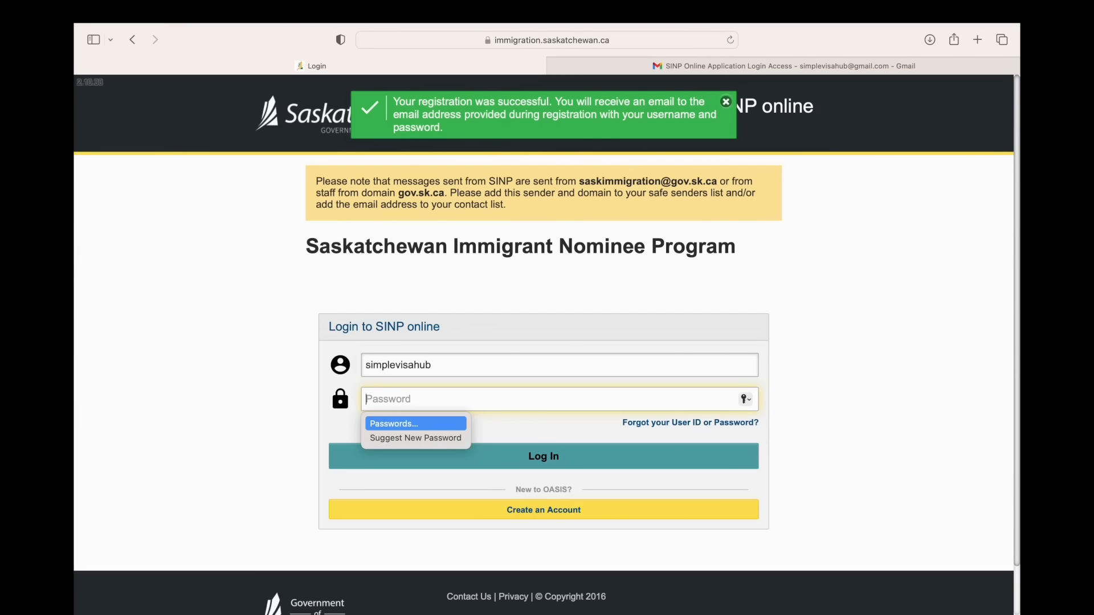
key(super+v)
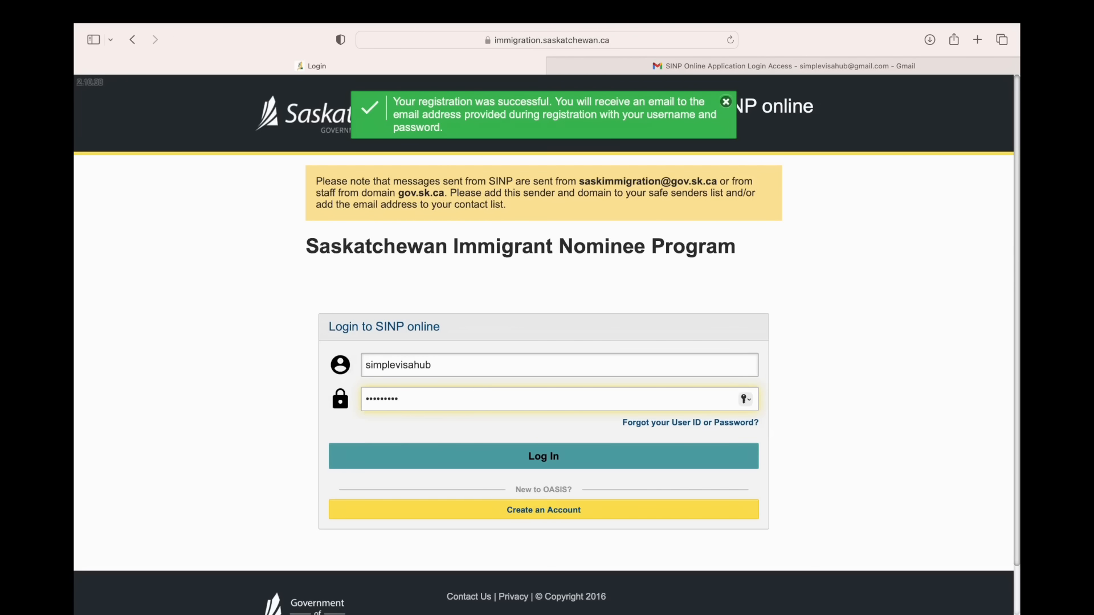
click(466, 458)
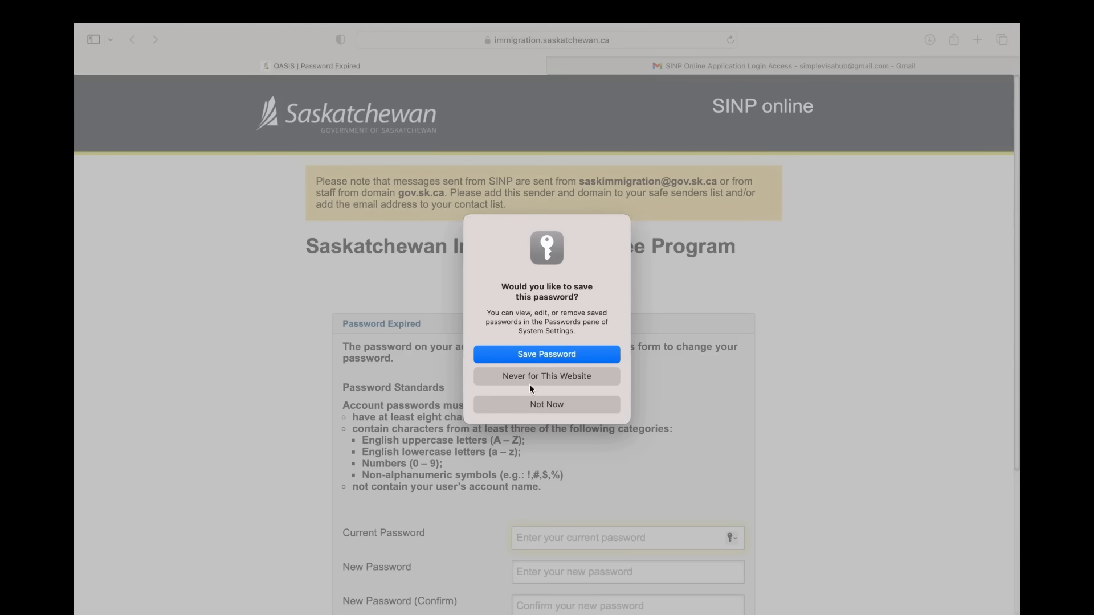
click(523, 404)
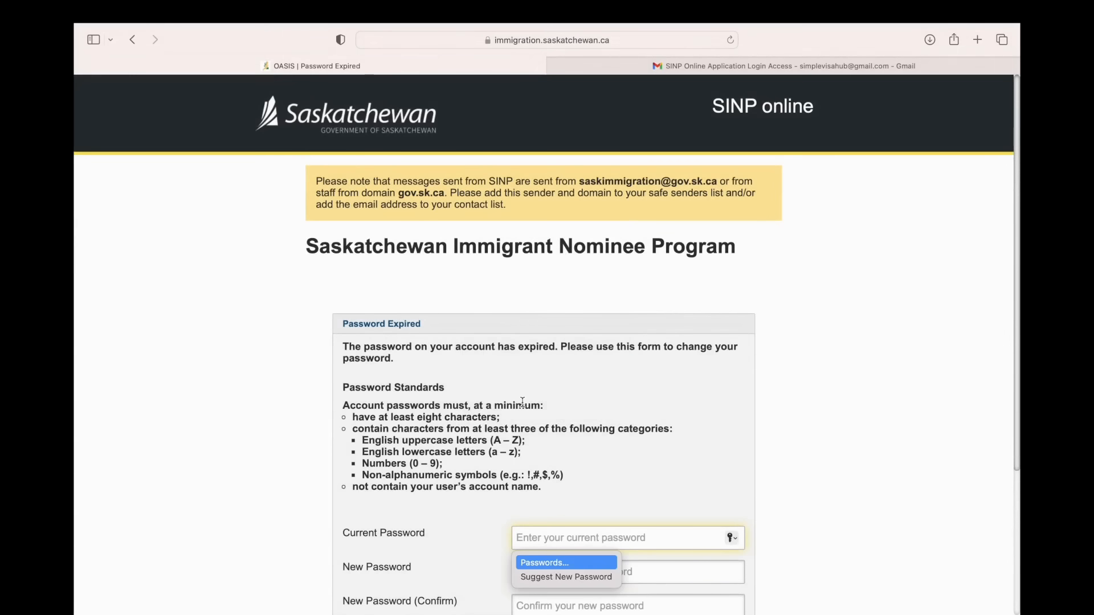
Step: Enter the temporary password as the current password in the Password Expired form
scroll(522, 402, down, 3)
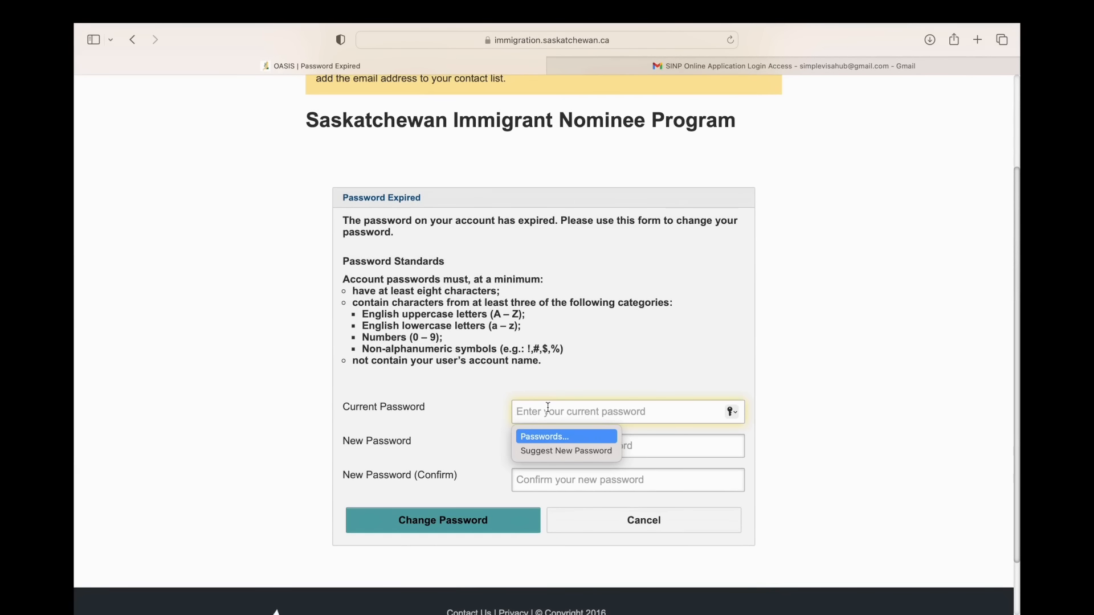
key(super+v)
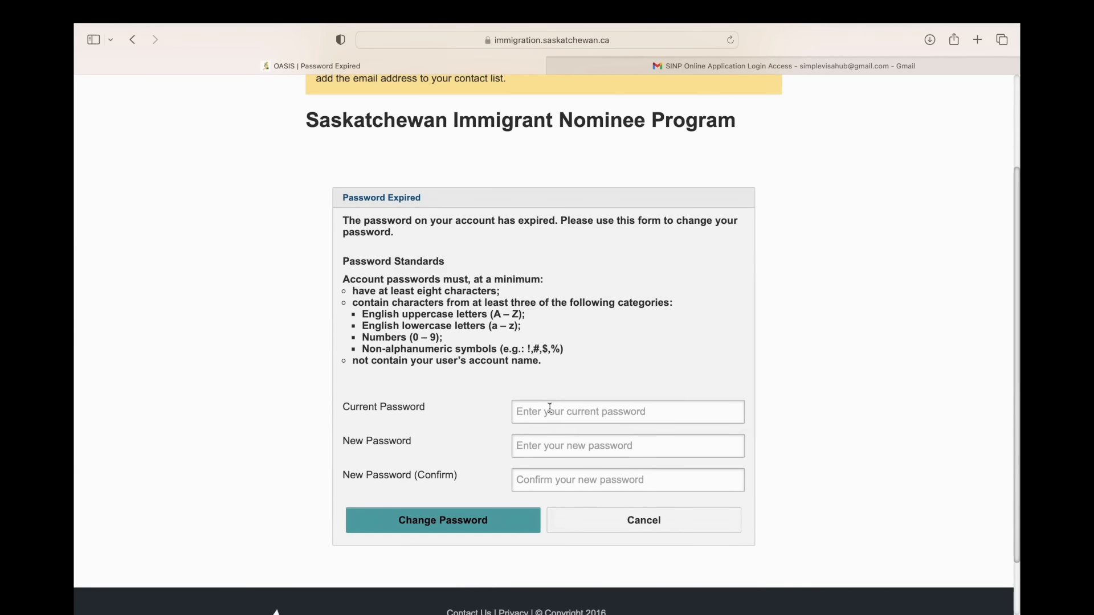
click(549, 407)
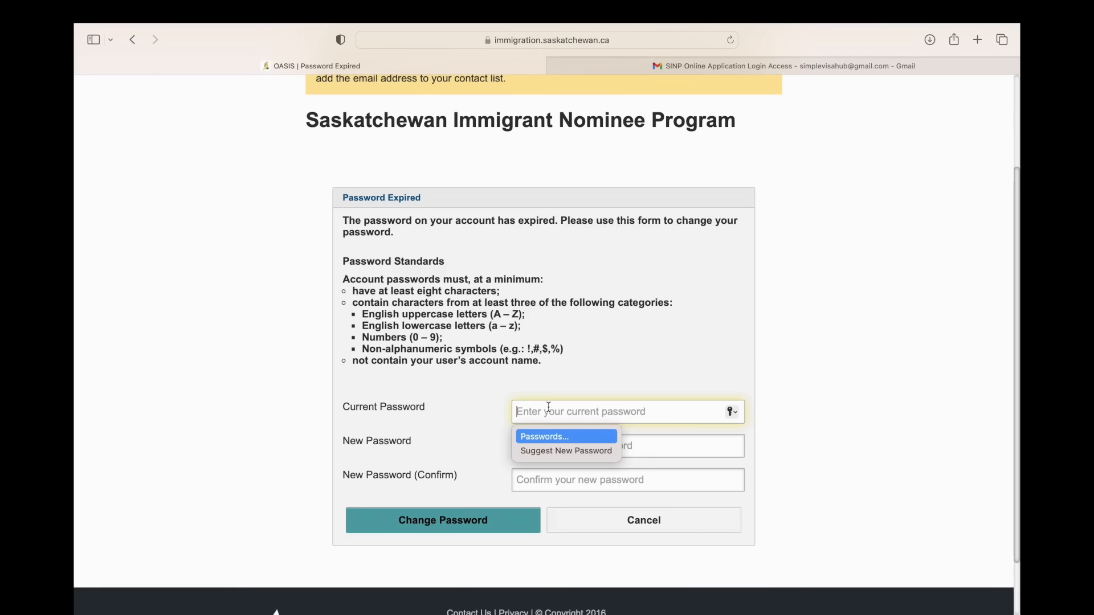
key(super+v)
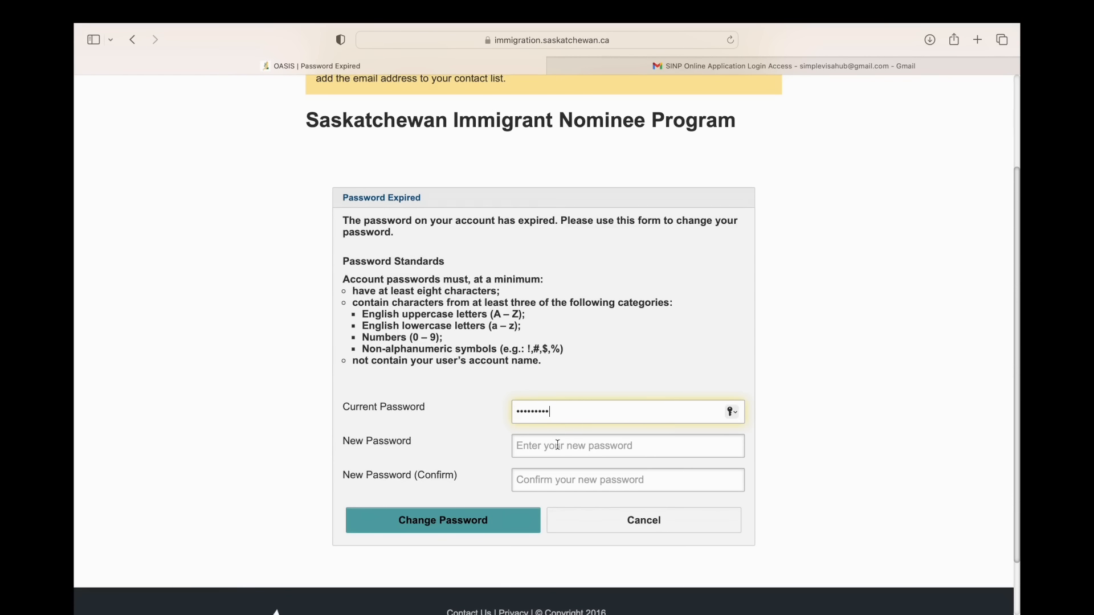
Step: Enter and confirm a new account password, submit the password change, and decline saving it in the browser
click(558, 445)
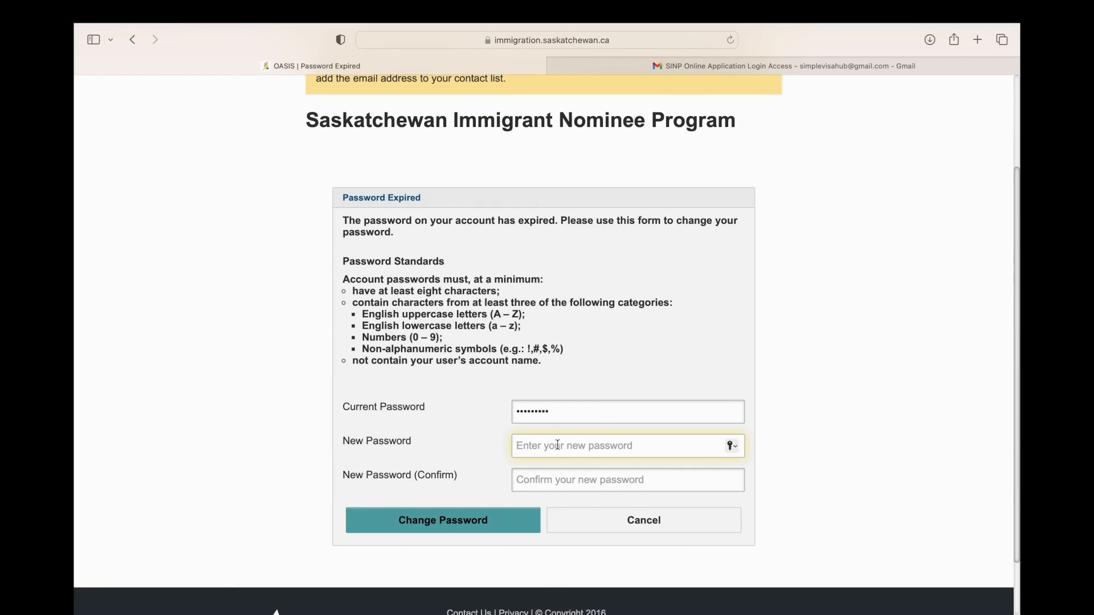
text(••••••)
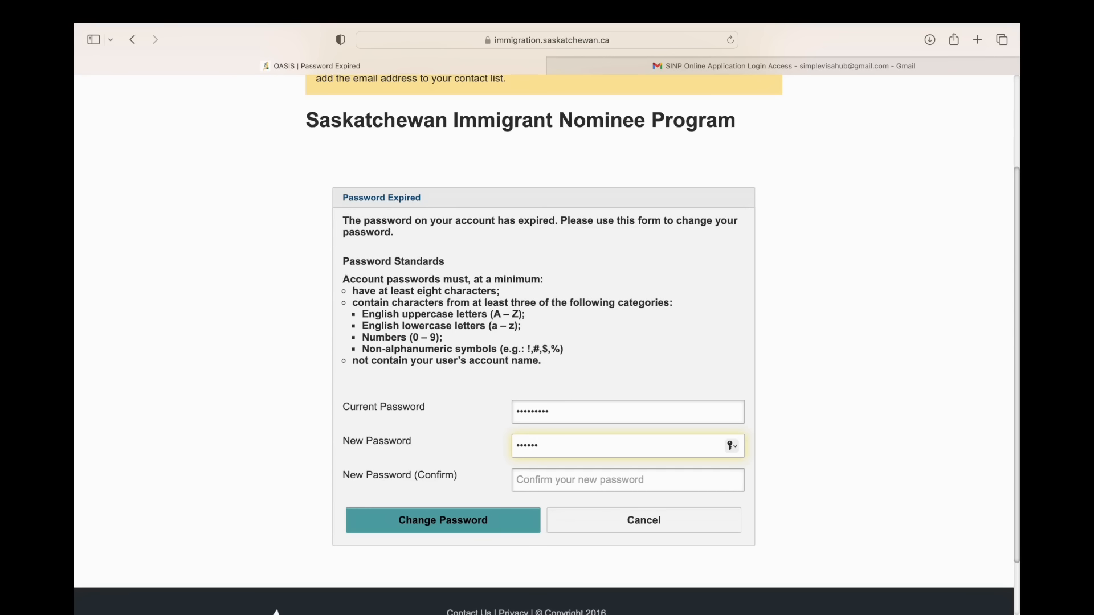
text(••••••••••)
key(Tab)
text(•••)
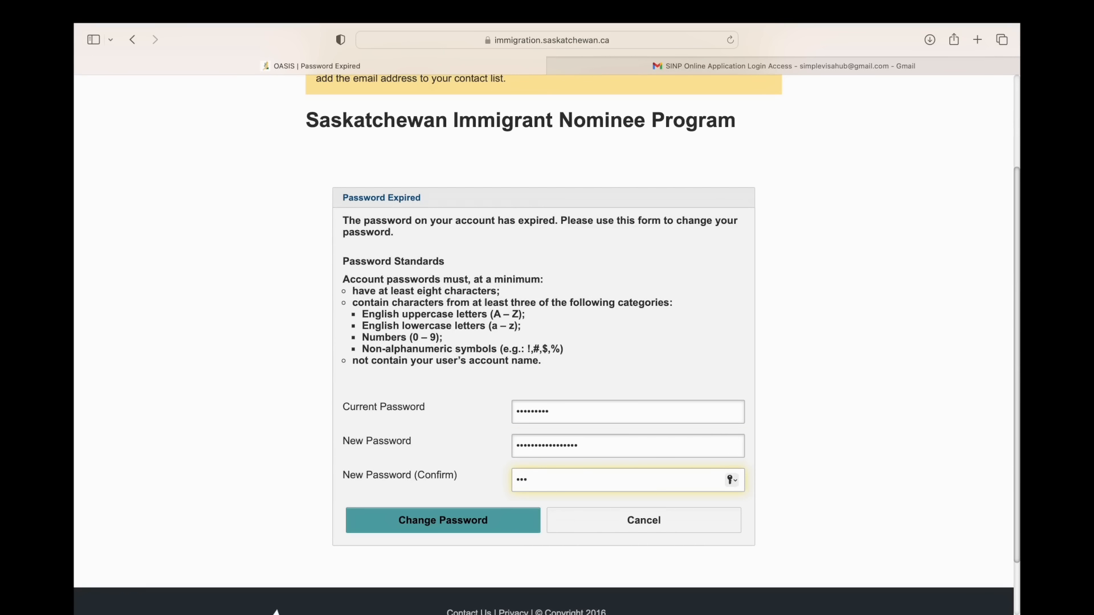
text(•••••••••••••)
click(474, 516)
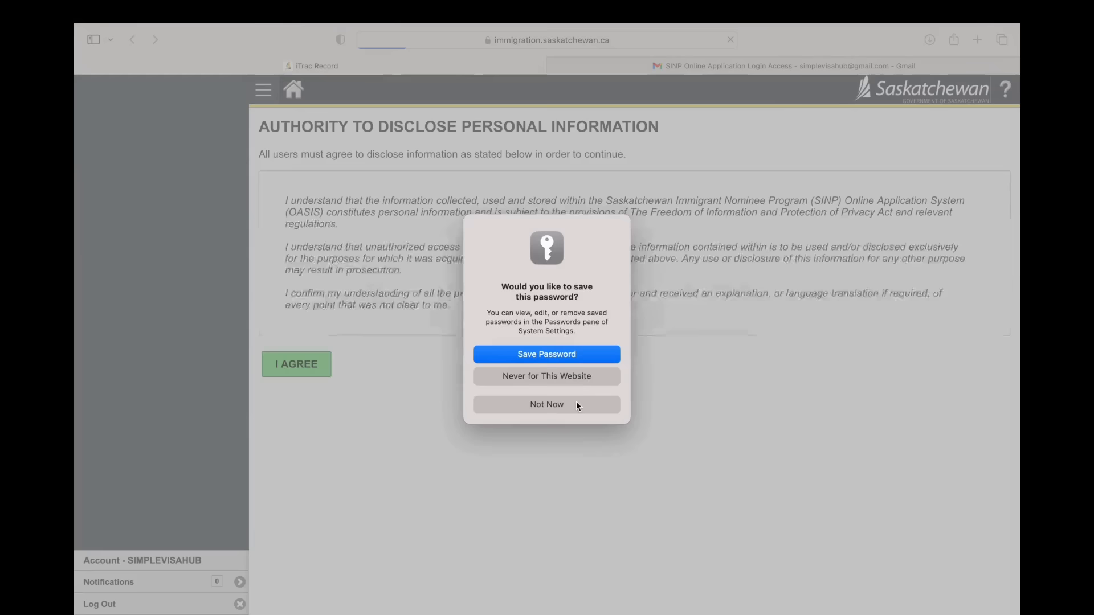
click(575, 404)
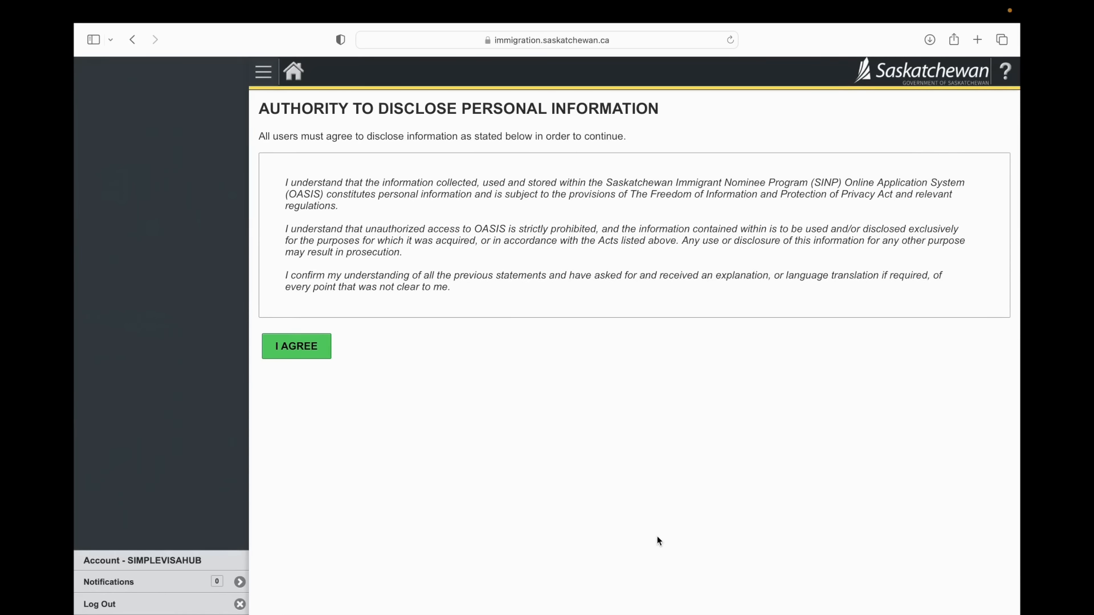
Step: Agree to the Authority to Disclose Personal Information statement and begin the application
click(323, 357)
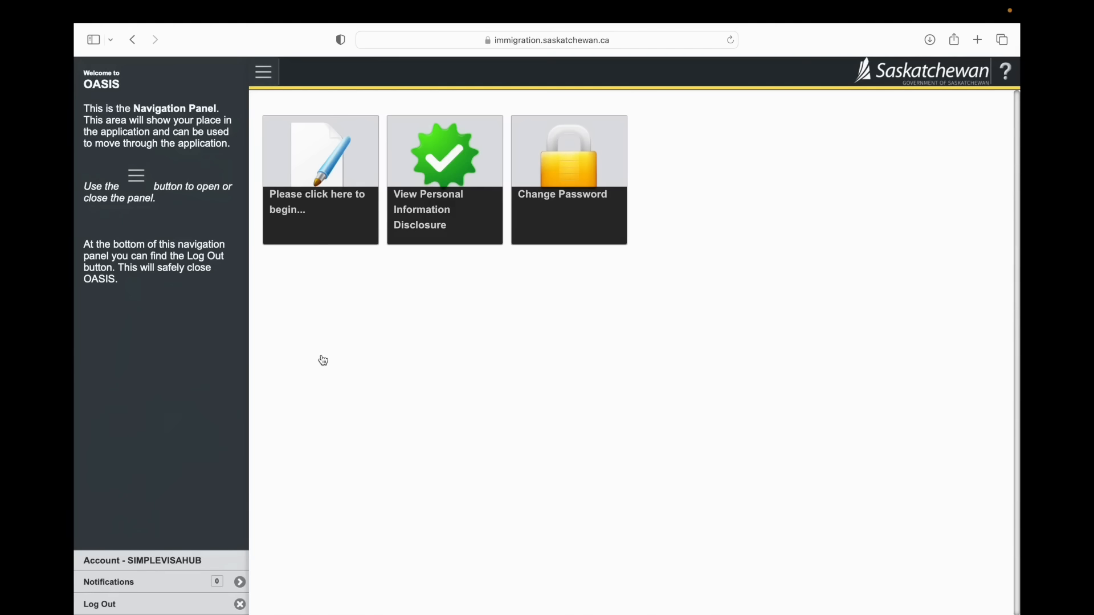
click(324, 170)
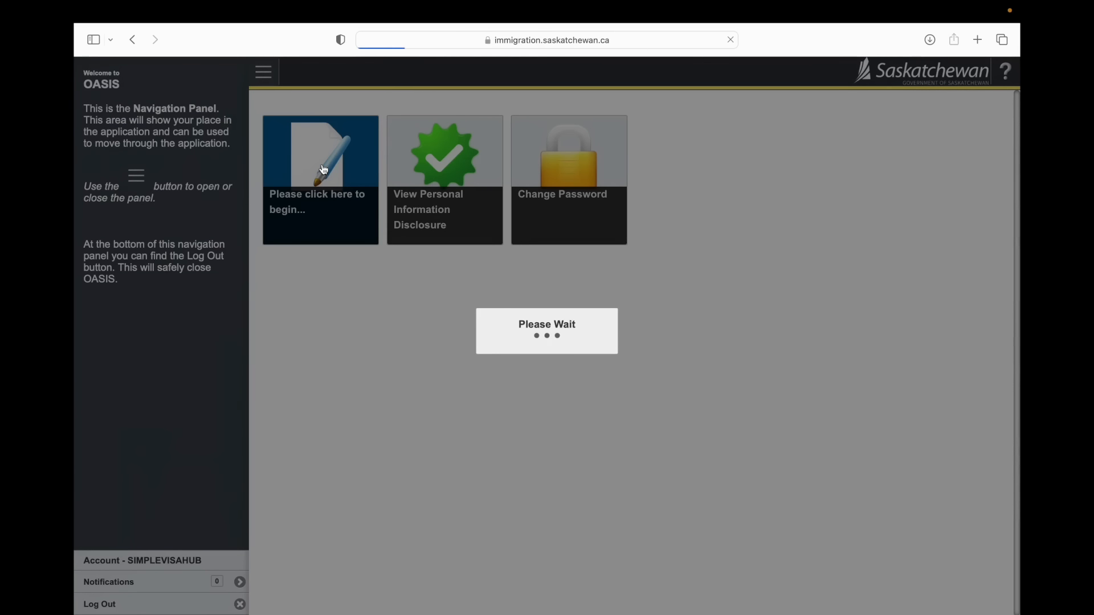
Step: Set the applicant's prefix to Mr., gender to Male and marital status to Married
scroll(346, 277, down, 3)
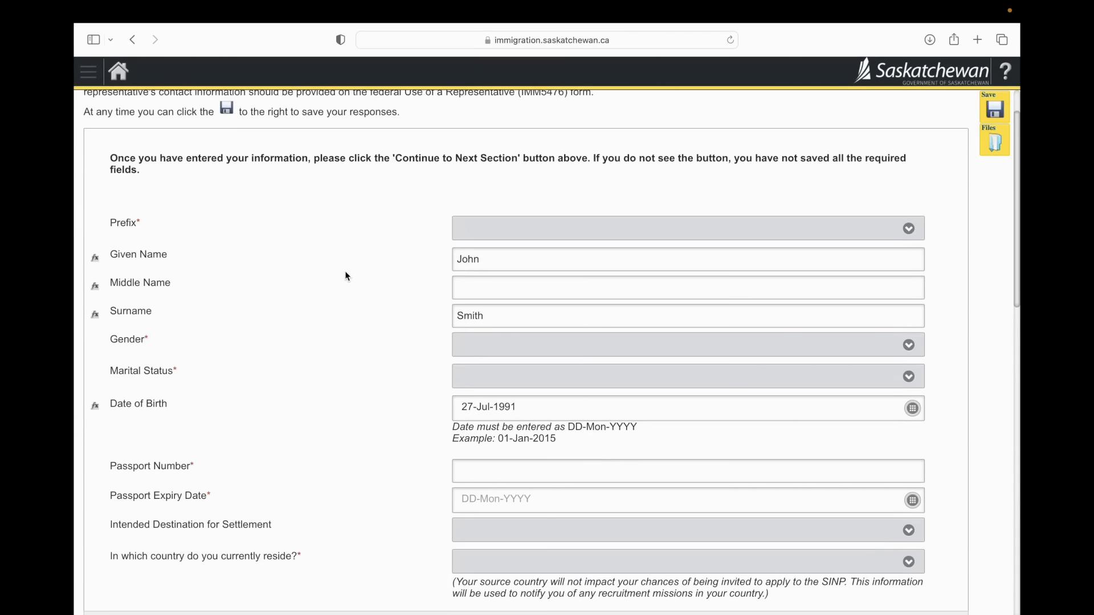
scroll(345, 276, down, 1)
click(500, 202)
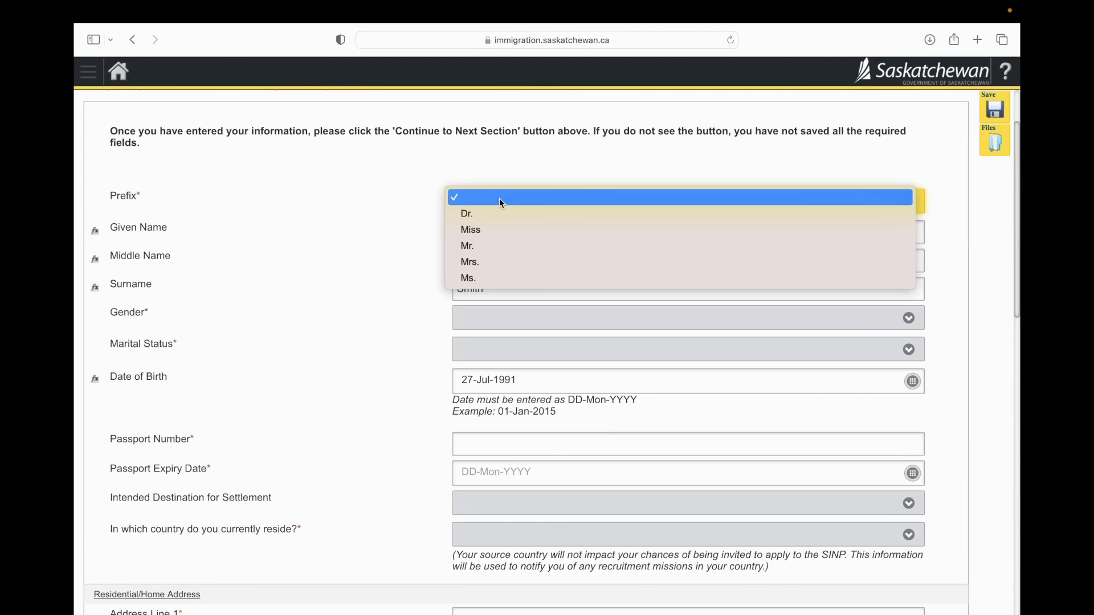
click(489, 245)
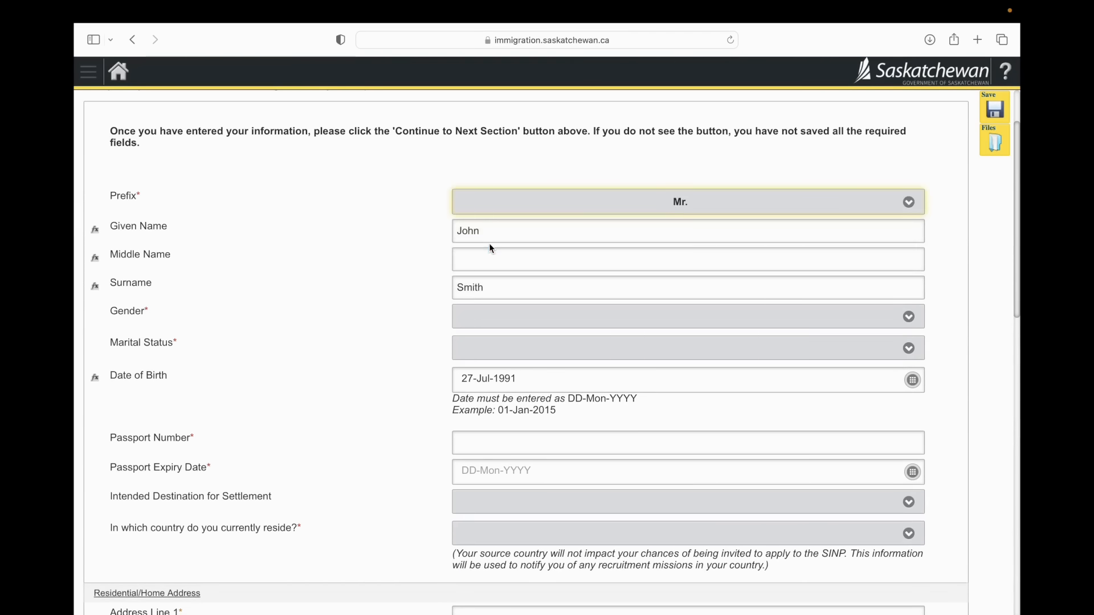
scroll(491, 248, down, 3)
click(496, 235)
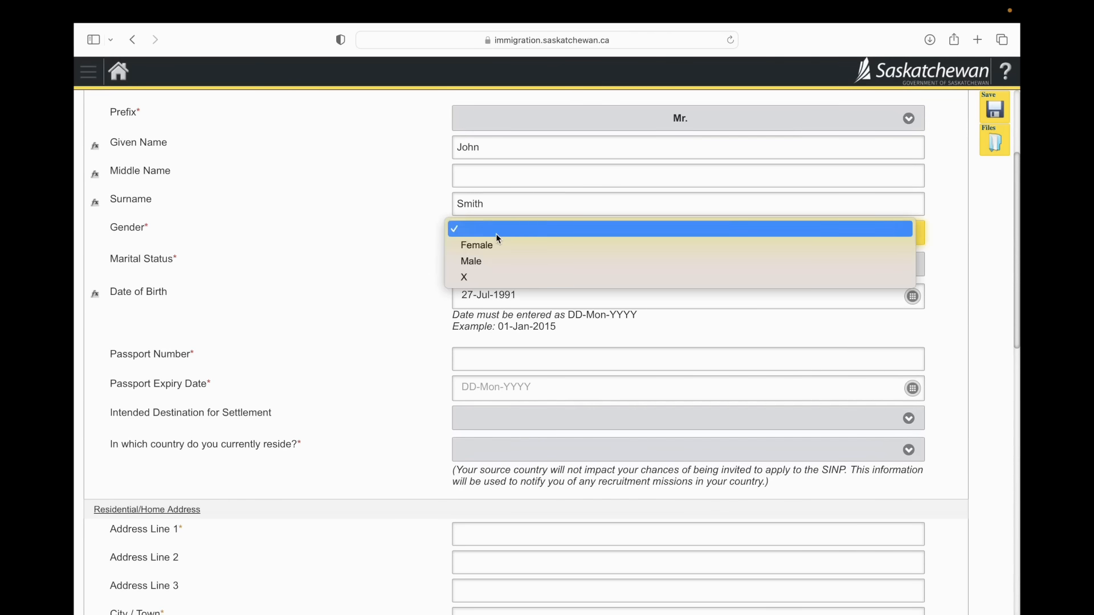
click(487, 260)
click(489, 261)
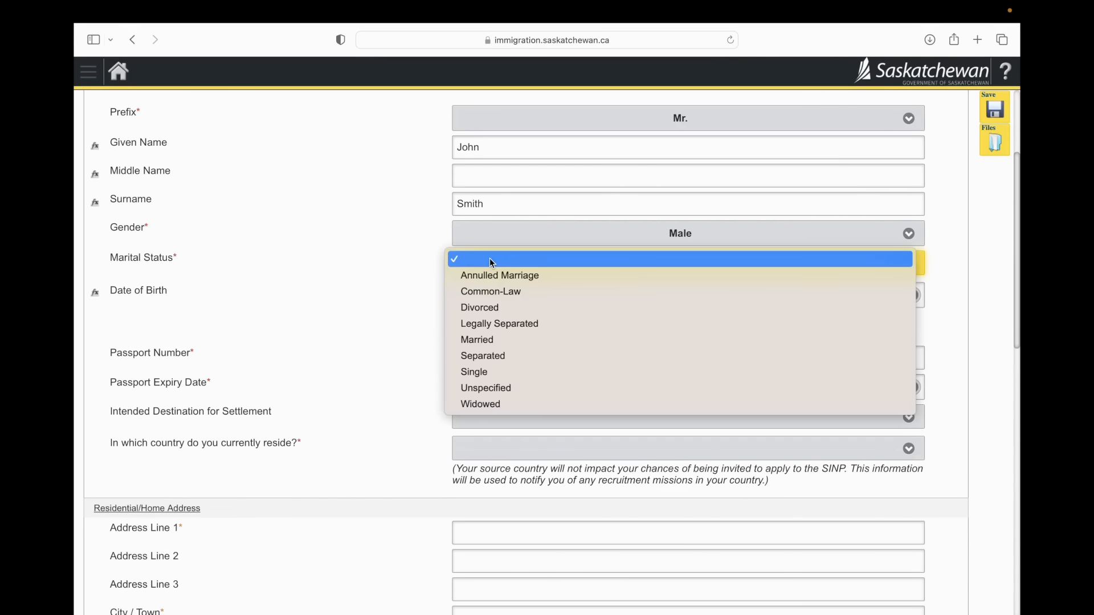
click(489, 340)
Step: Enter the applicant's passport number and set the passport expiry date to 27-Jul-2033
scroll(490, 344, down, 2)
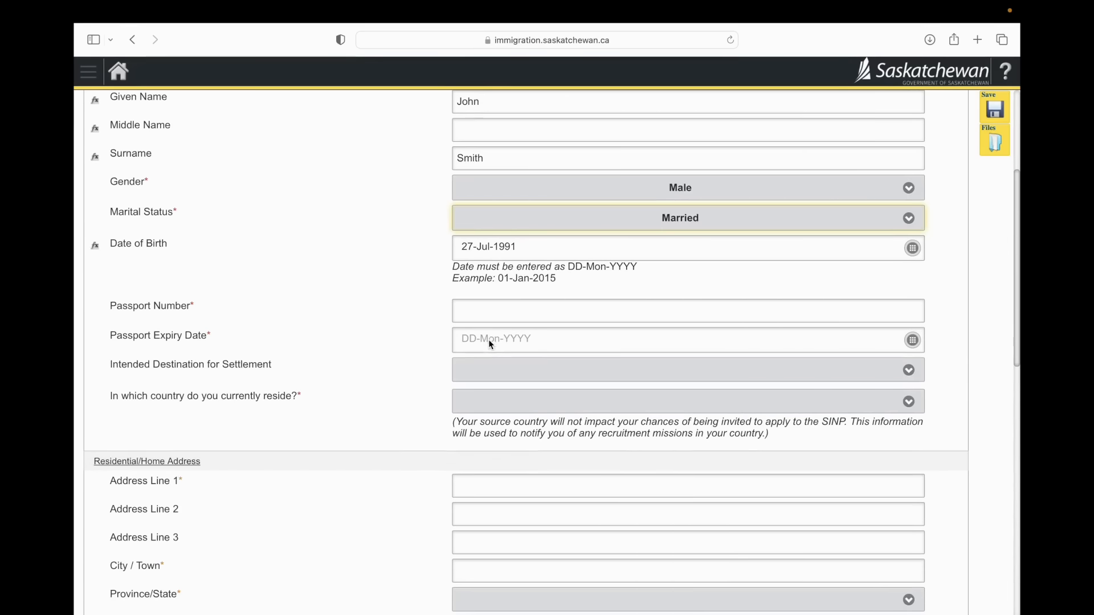
click(533, 245)
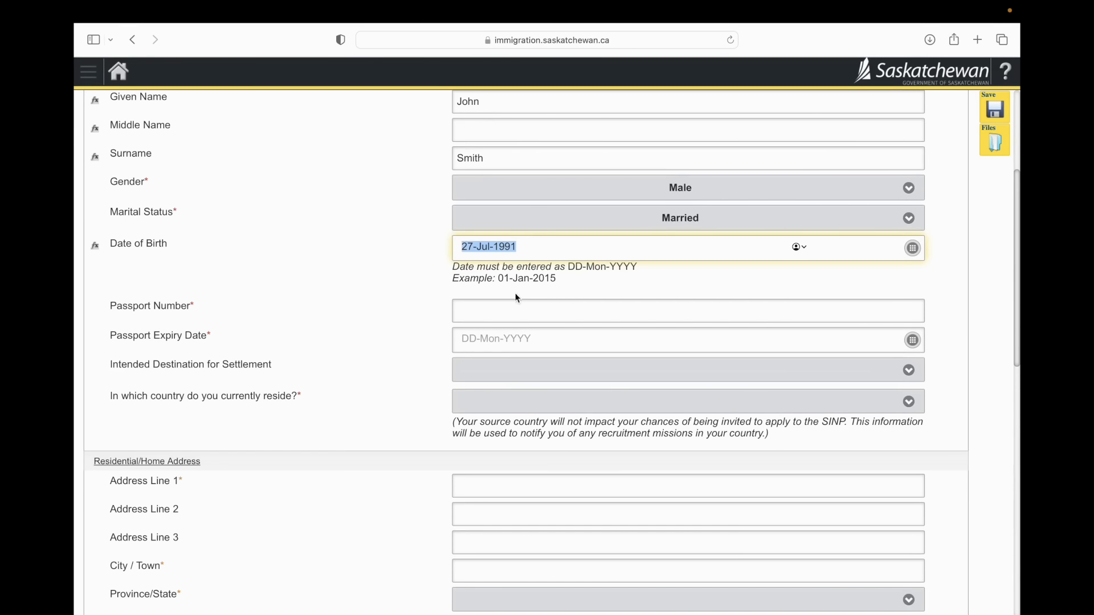
scroll(515, 296, down, 1)
click(508, 274)
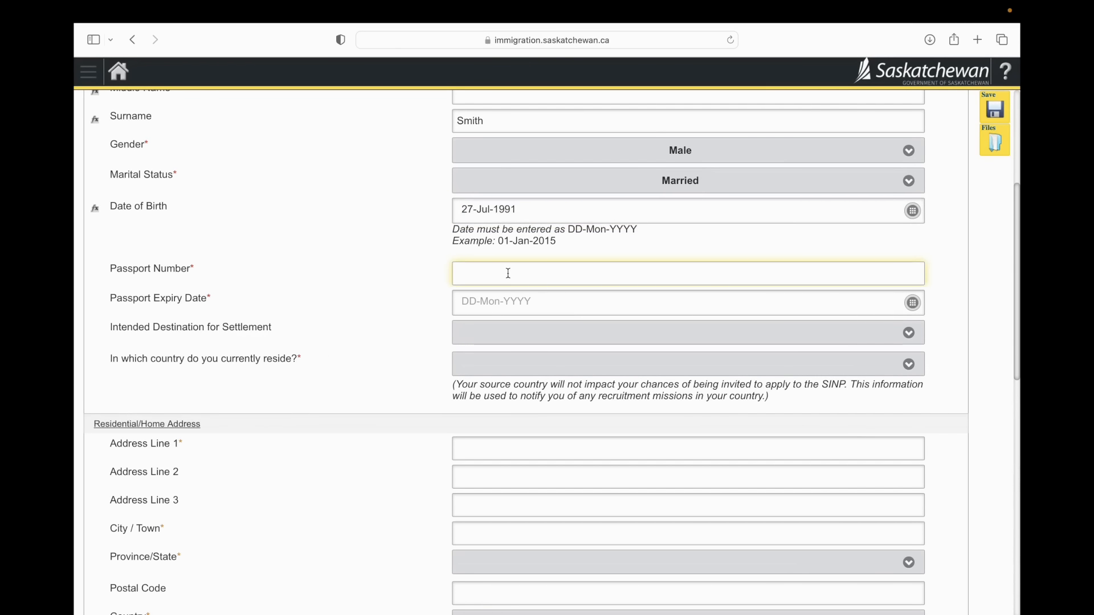
text(N111111111)
click(538, 299)
click(678, 246)
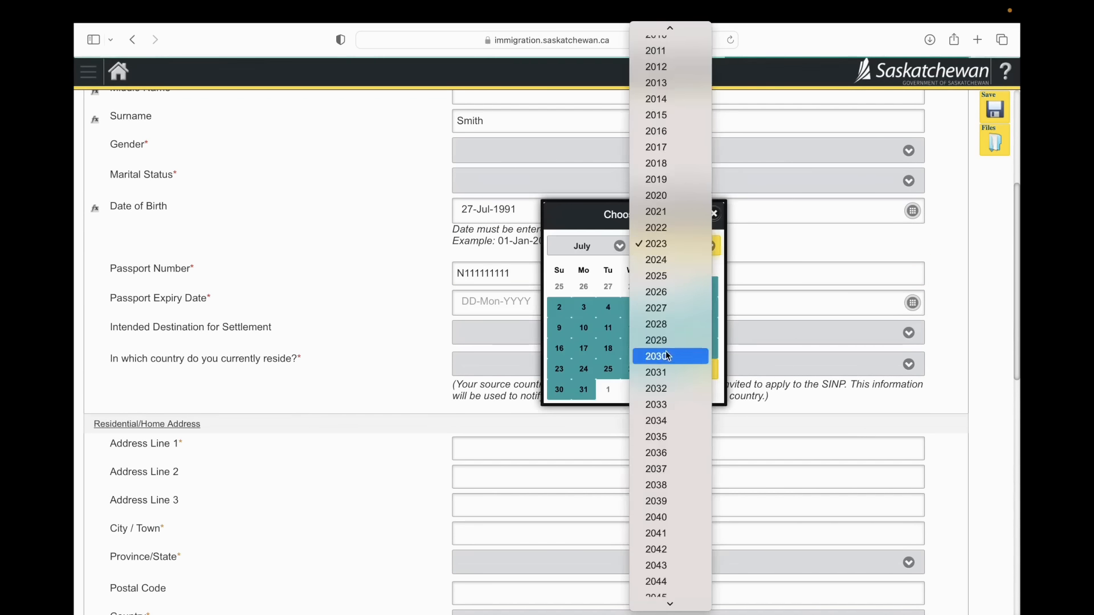
click(666, 404)
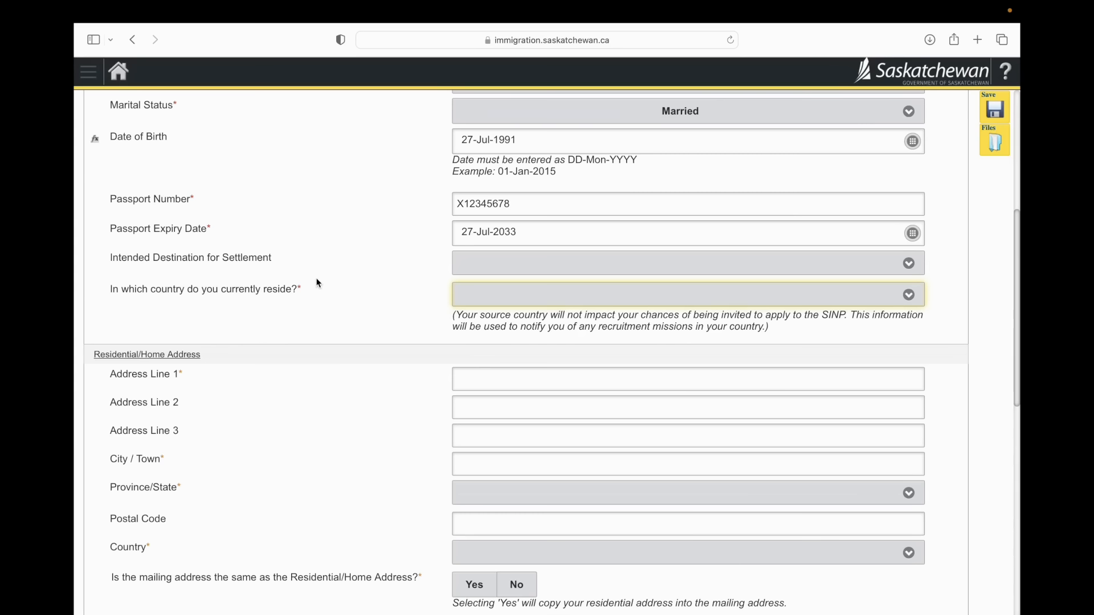
Step: Set the country where the applicant currently resides to India
click(473, 299)
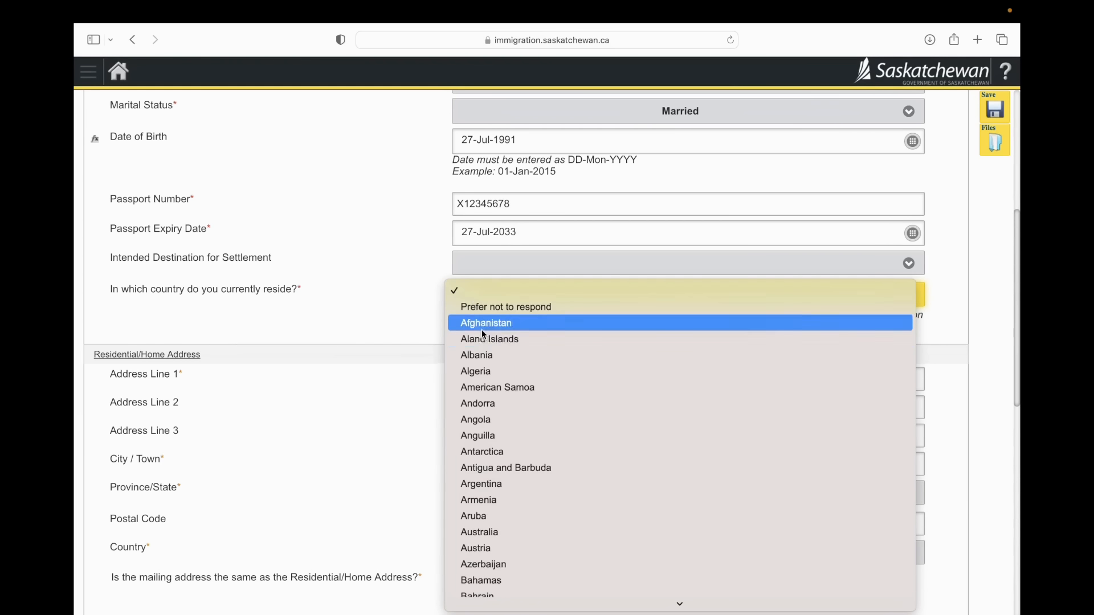
scroll(478, 365, down, 10)
key(i)
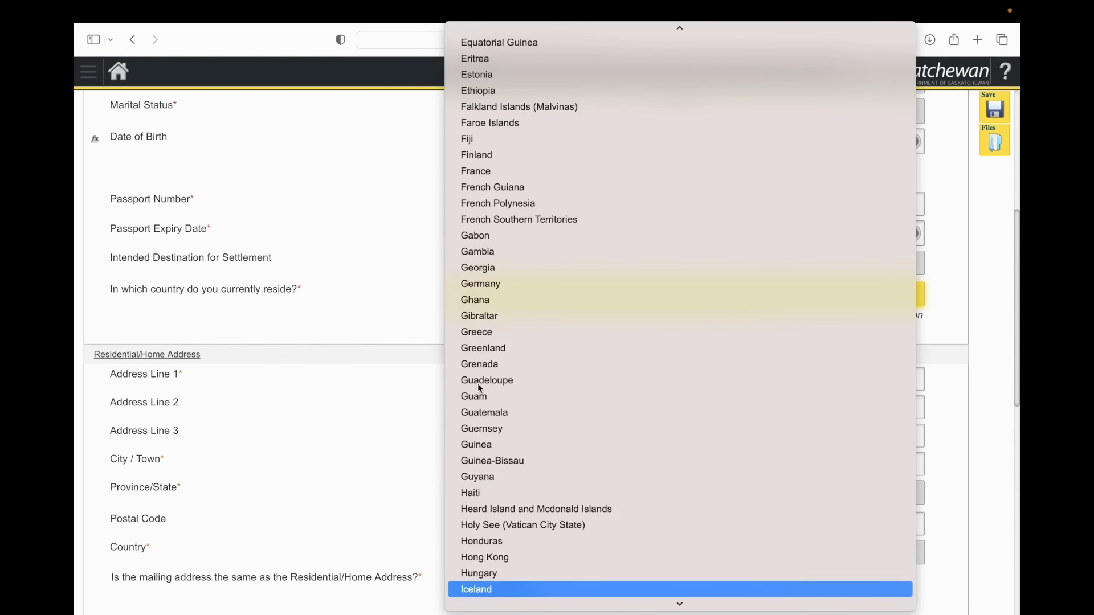
key(n)
key(Return)
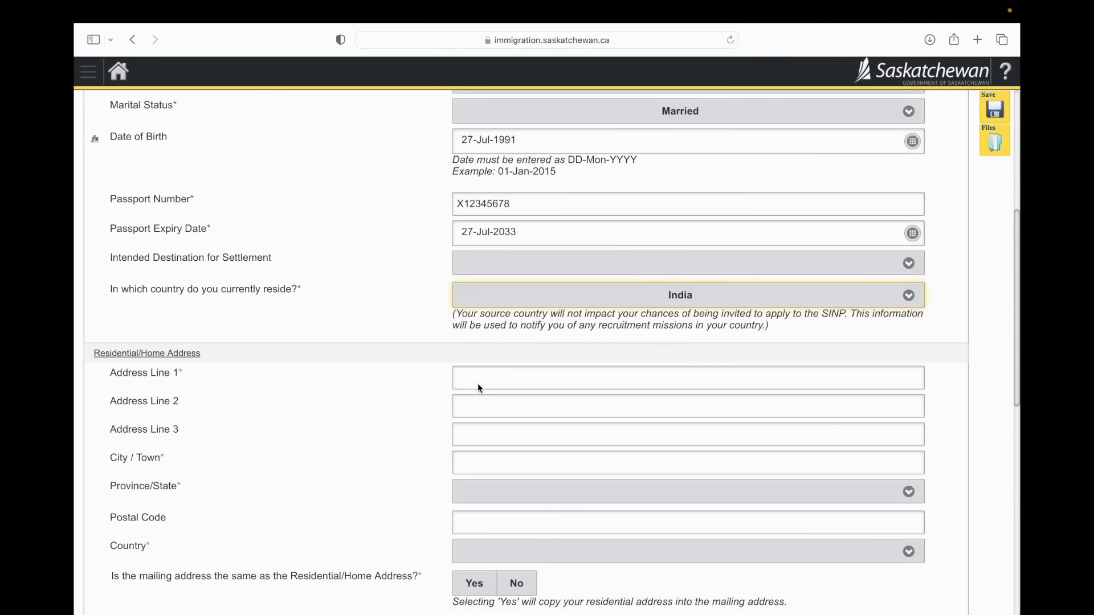
Step: Fill in the residential street address and city, choose International/Outside Canada as the province, and enter the state name
click(478, 382)
text(123 Gurgaon residences)
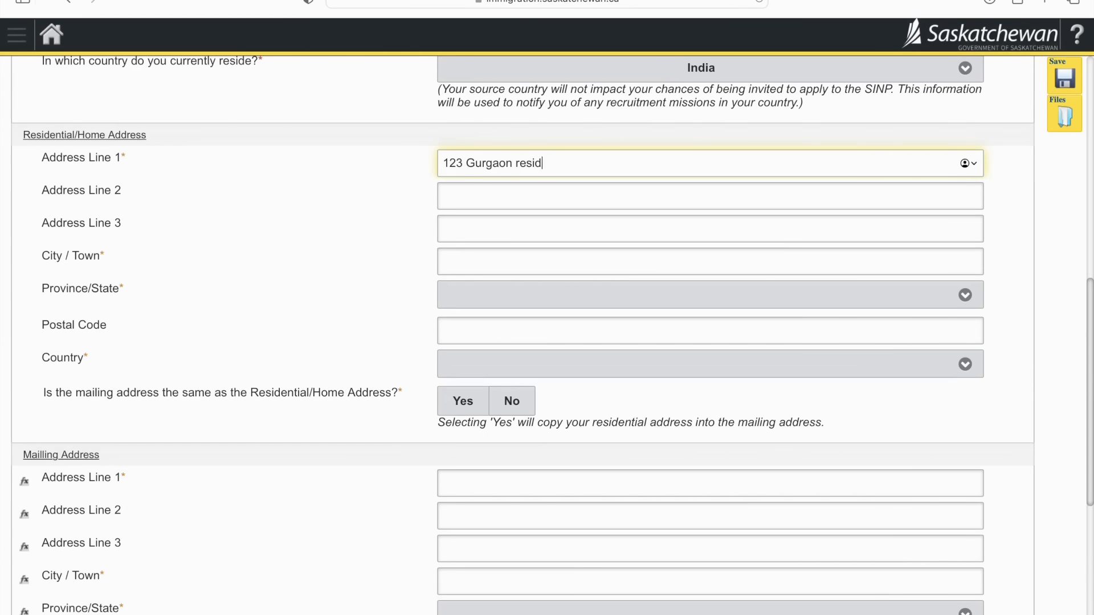
click(524, 261)
text(Gurgaon)
click(528, 294)
click(509, 328)
click(508, 332)
text(Haryana)
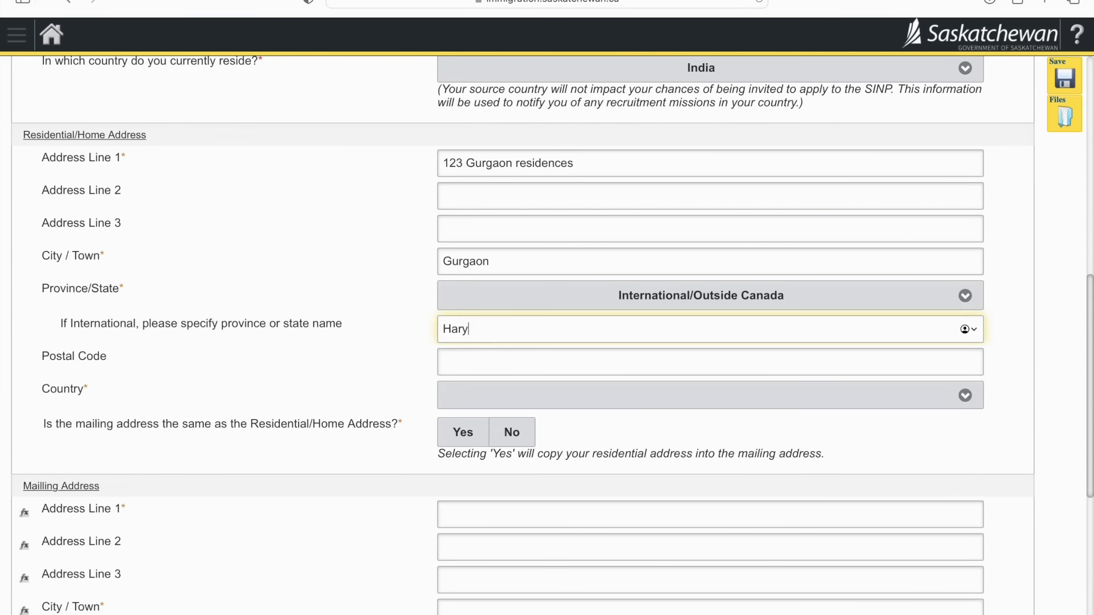
Step: Complete the residential address with the postal code and country India, and answer Yes to using it as the mailing address
click(514, 365)
text(123431)
click(493, 398)
text(in)
key(Return)
click(463, 430)
Step: Select "I am a skilled worker who wants to work and live in Saskatchewan." as the applicant type
scroll(495, 319, down, 5)
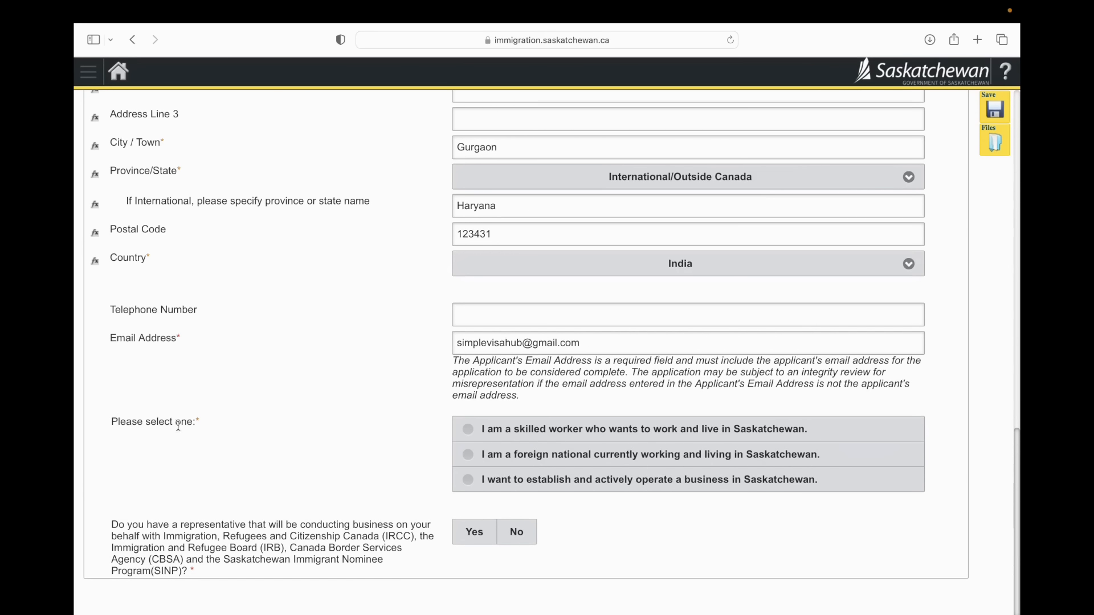
click(508, 430)
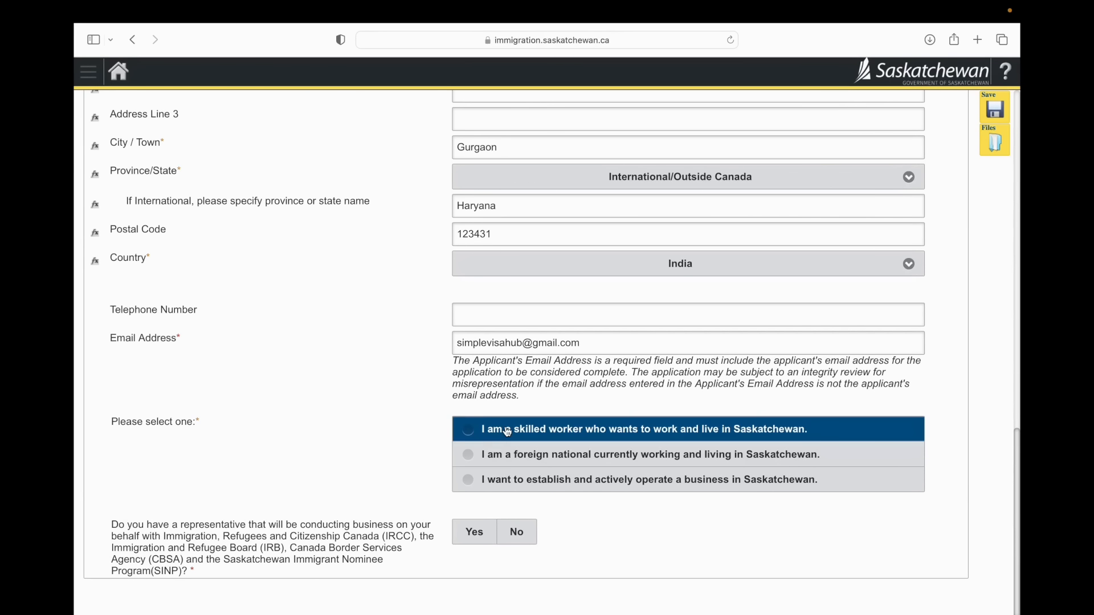
click(507, 454)
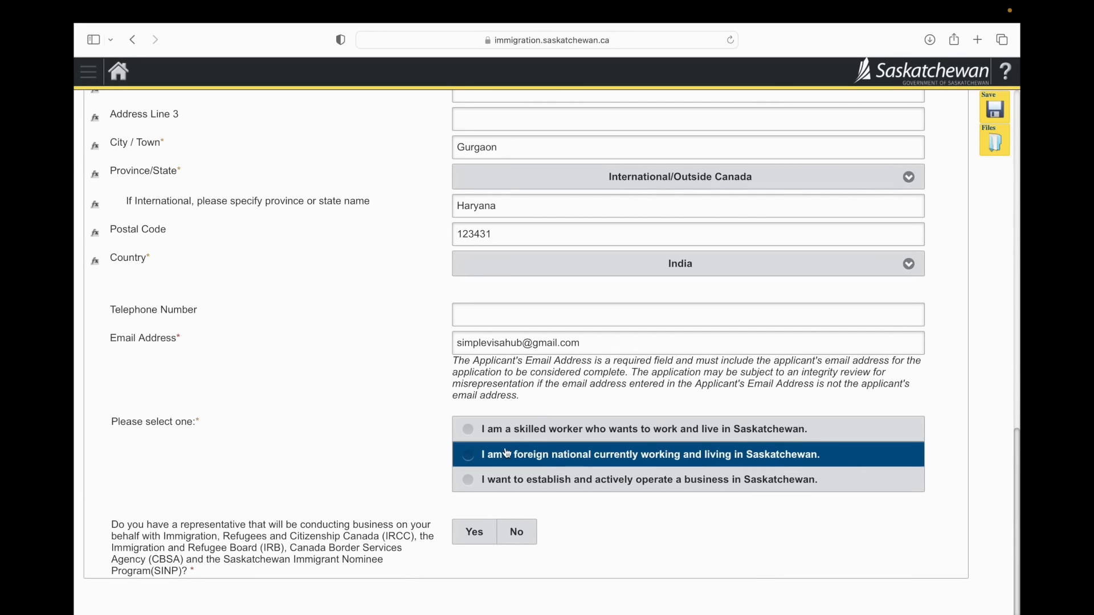
click(507, 483)
click(482, 453)
click(475, 439)
click(474, 440)
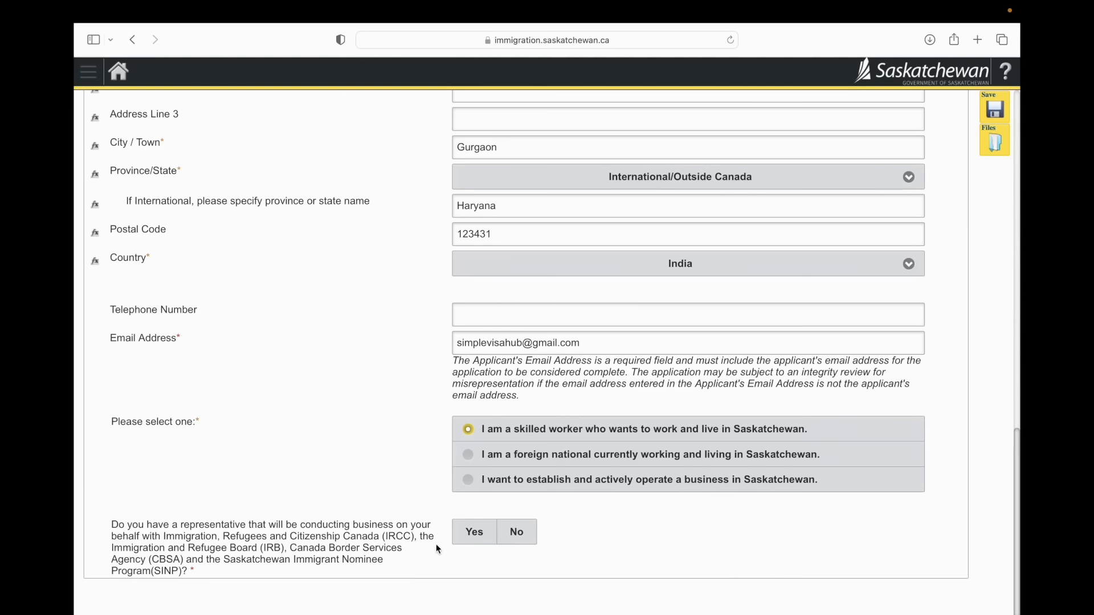
Step: Answer No to having a representative and save the applicant information form
click(517, 536)
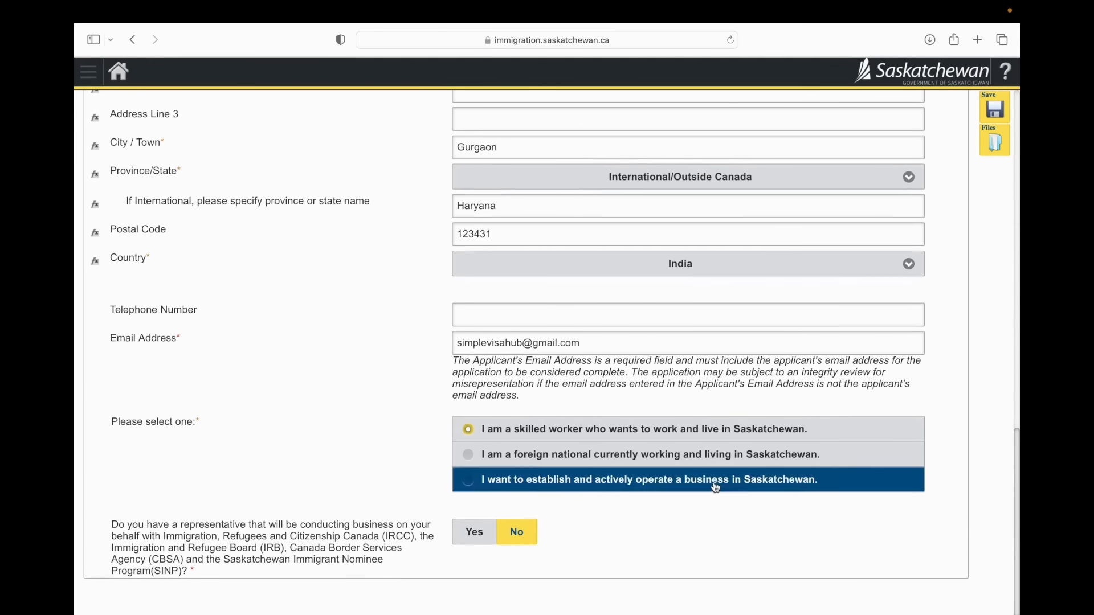
click(987, 105)
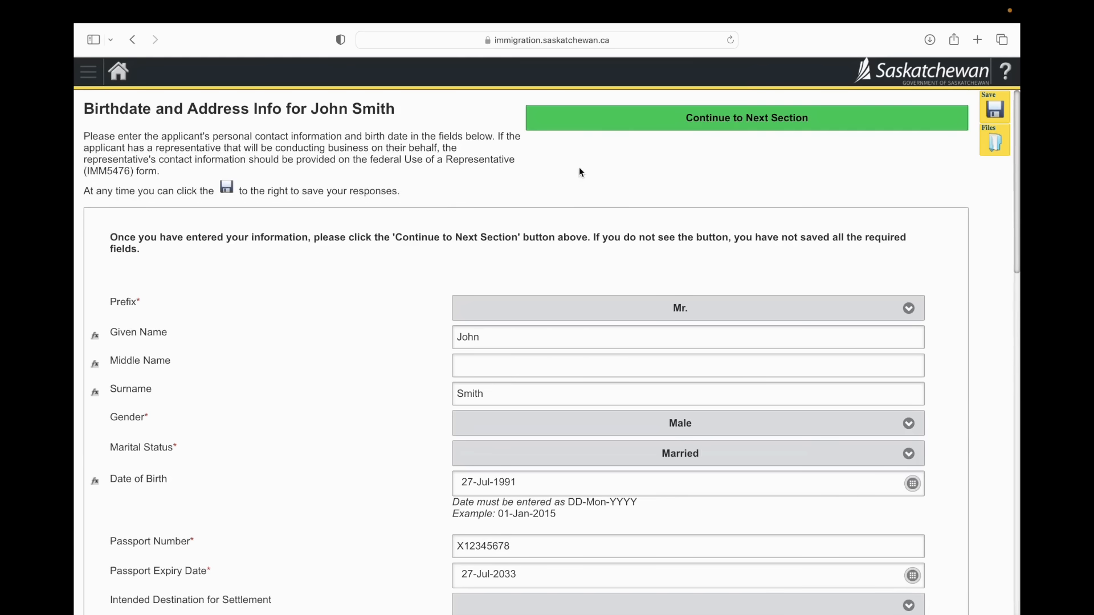
Step: Continue to the eligibility section, answer No to having a current job offer and Yes to being accepted into the Express Entry pool
click(593, 126)
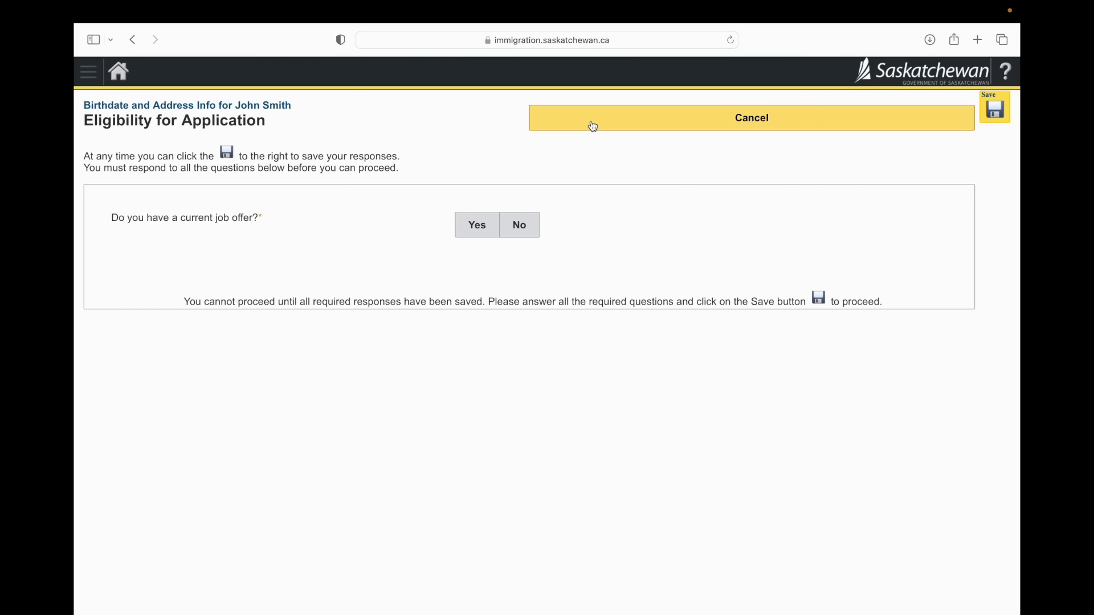
click(531, 227)
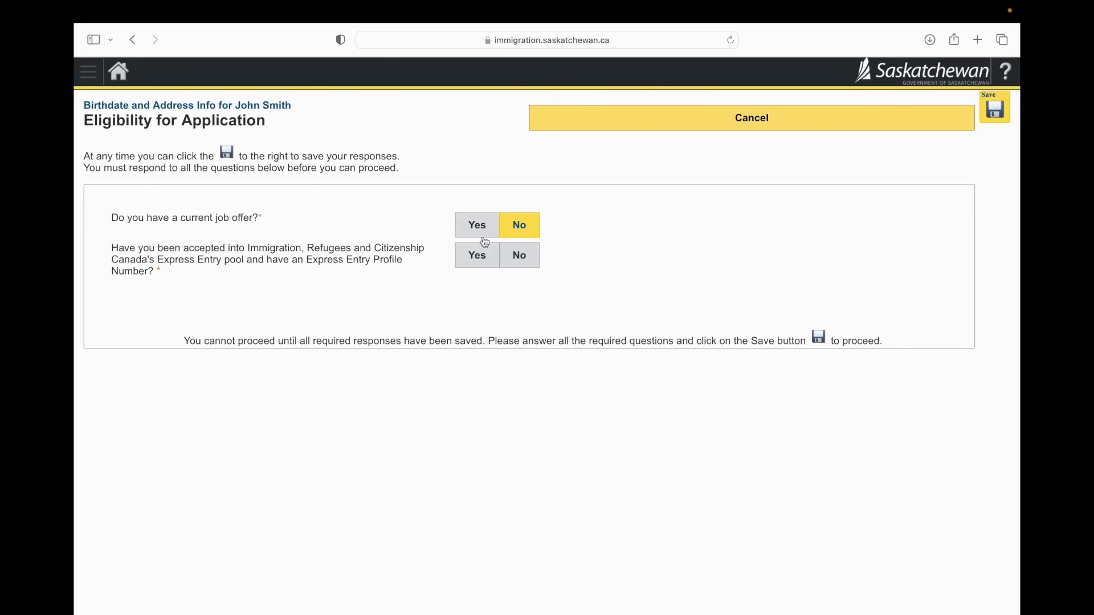
click(470, 263)
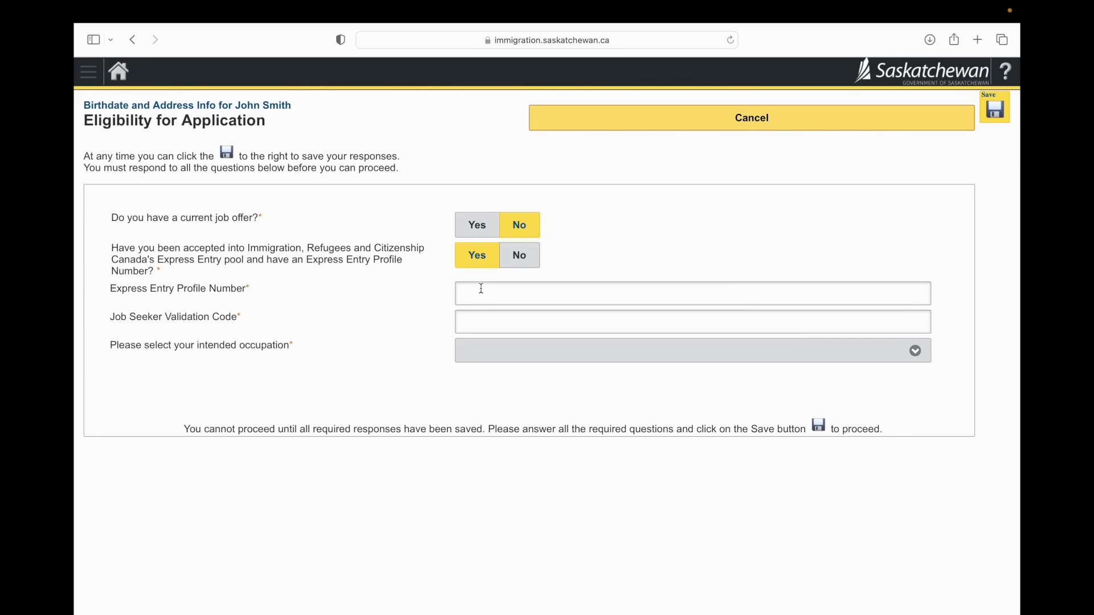
Step: Enter the Express Entry profile number and the job seeker validation code
click(482, 289)
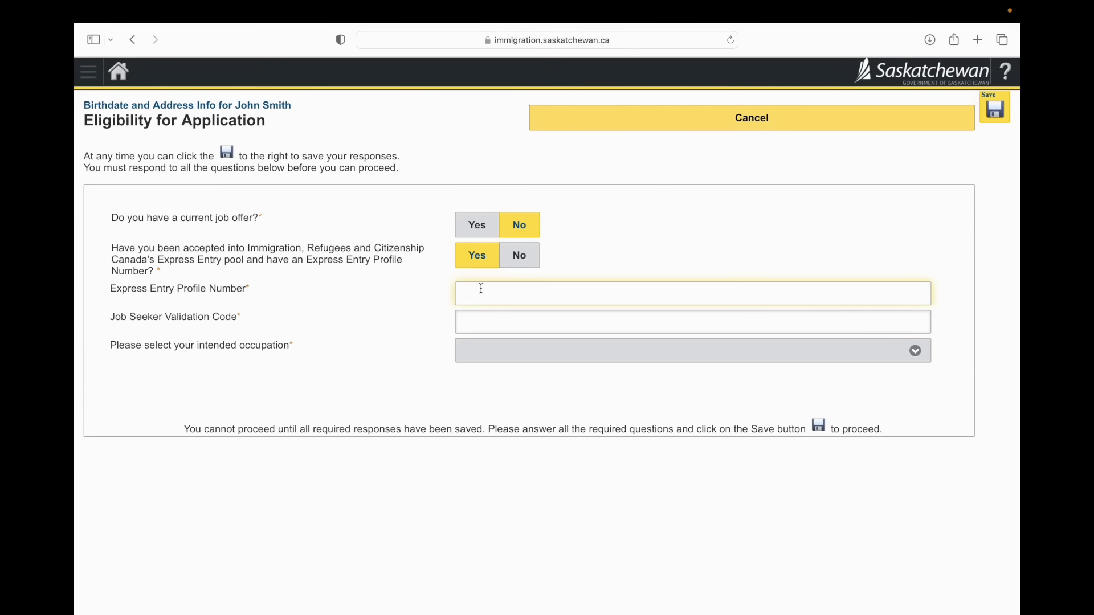
text(EE00007123)
click(491, 319)
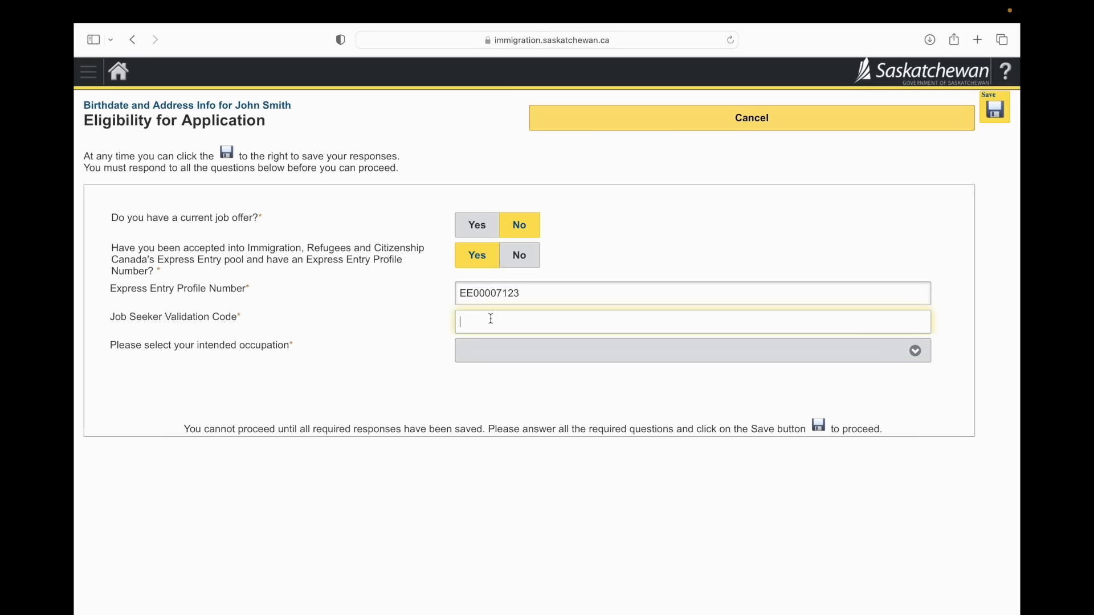
text(1141)
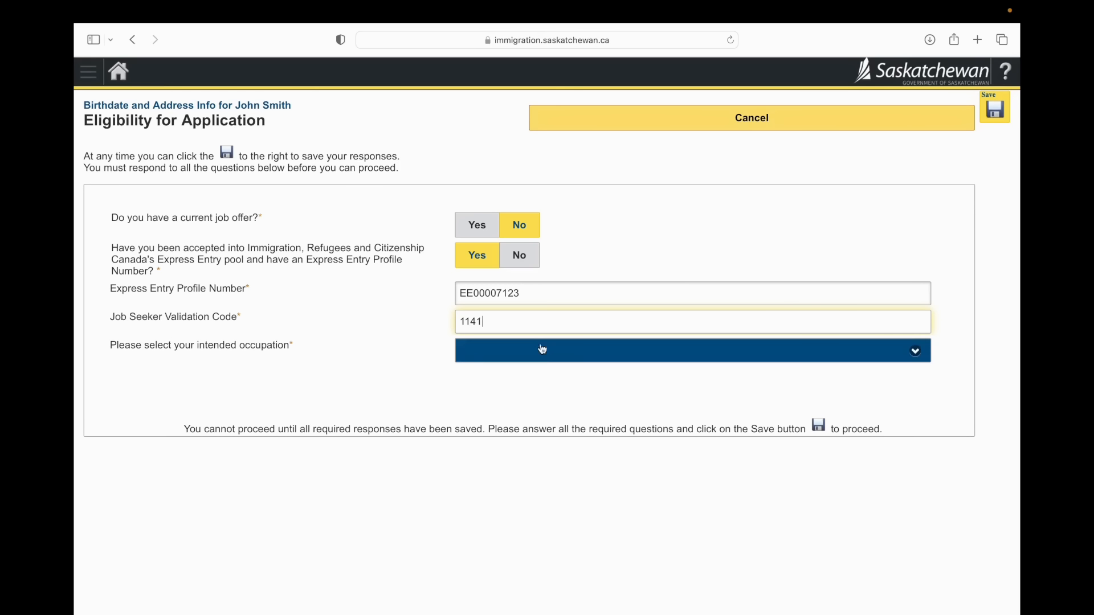
Step: Select "20010 - Engineering managers" as the intended occupation
click(540, 351)
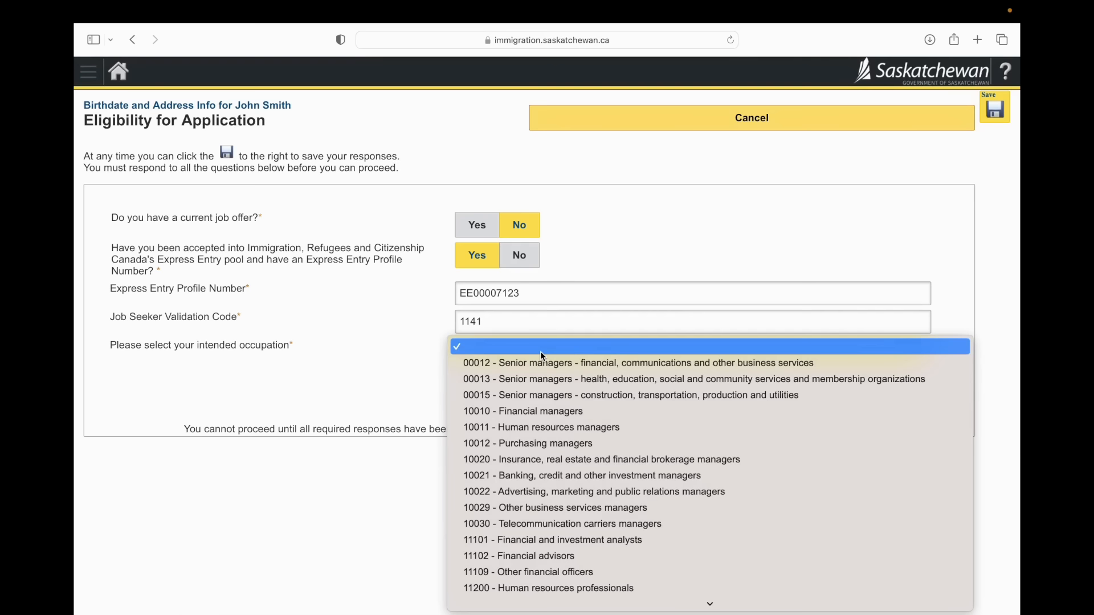
scroll(514, 497, down, 3)
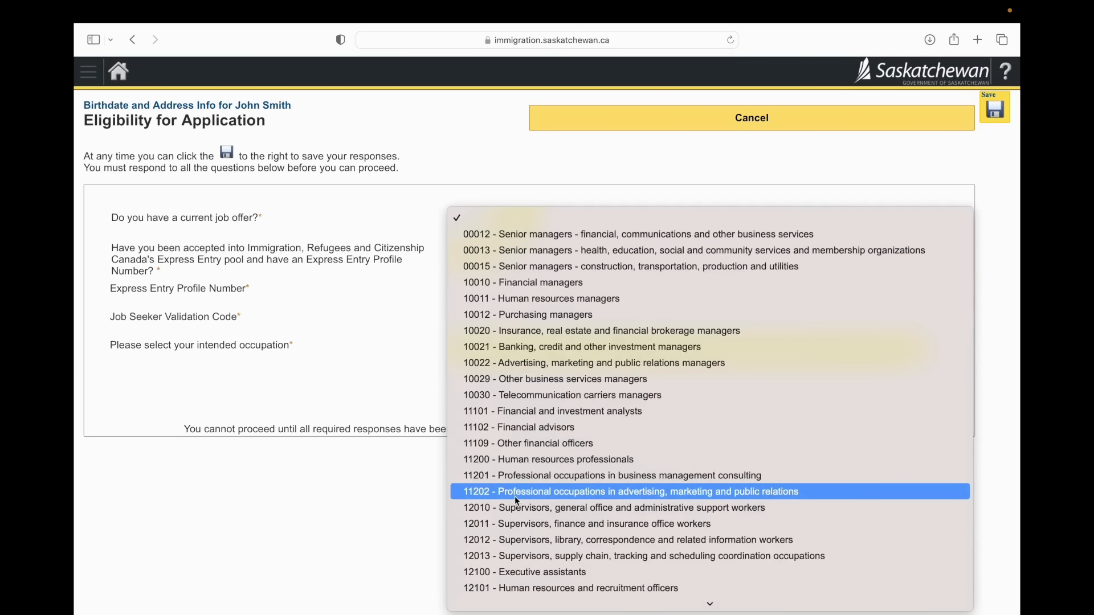
scroll(515, 497, down, 3)
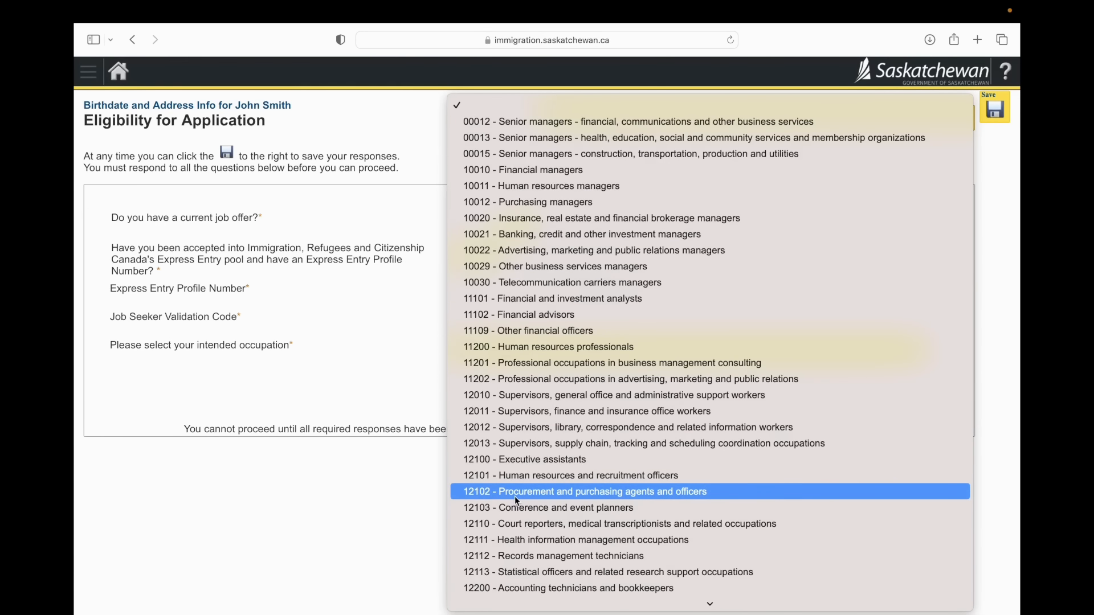
scroll(517, 501, down, 3)
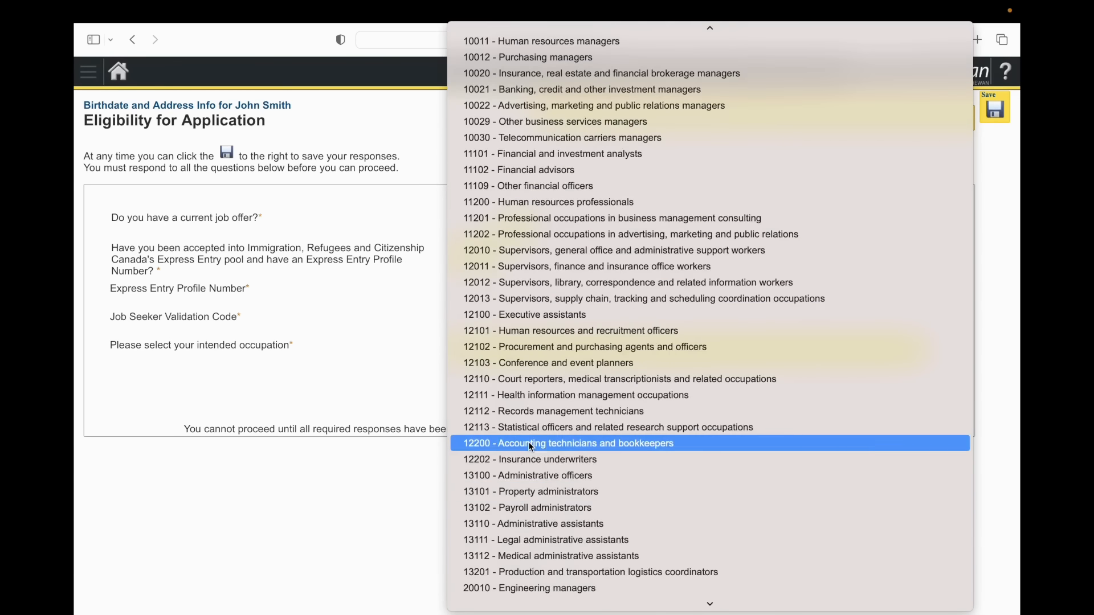
scroll(525, 511, down, 2)
click(526, 491)
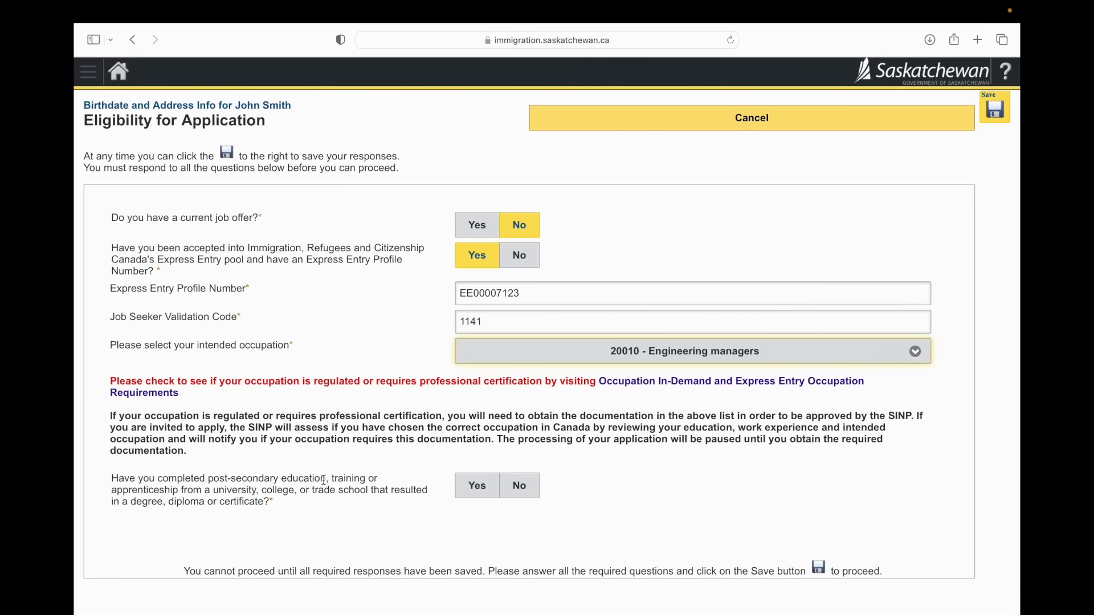
Step: Answer Yes to completed post-secondary education and to its relation to the chosen occupation, and save the eligibility responses
click(478, 486)
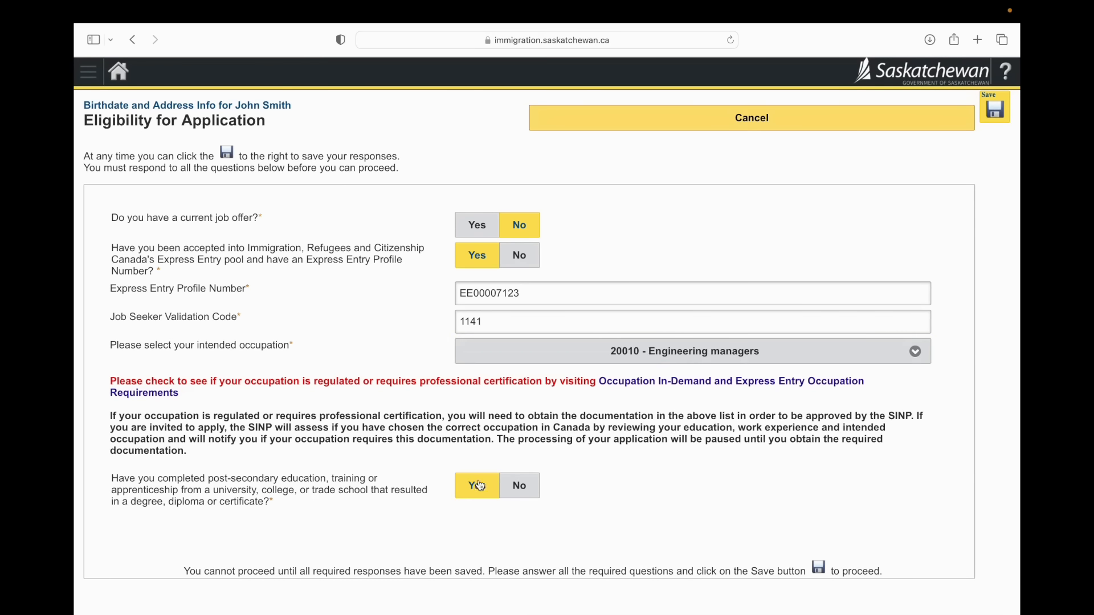
scroll(471, 421, down, 1)
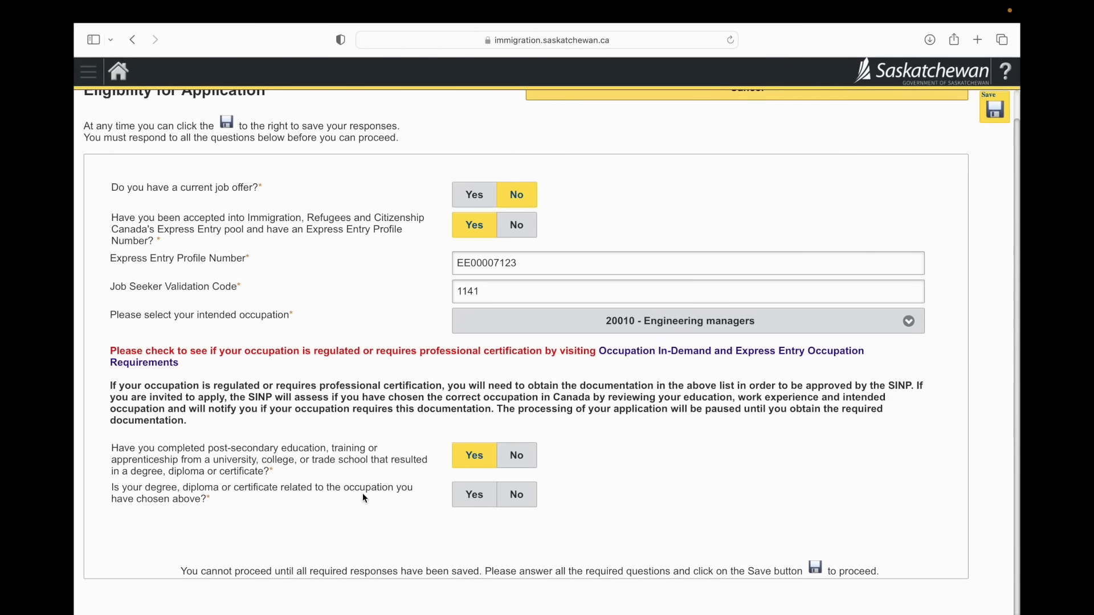
click(471, 505)
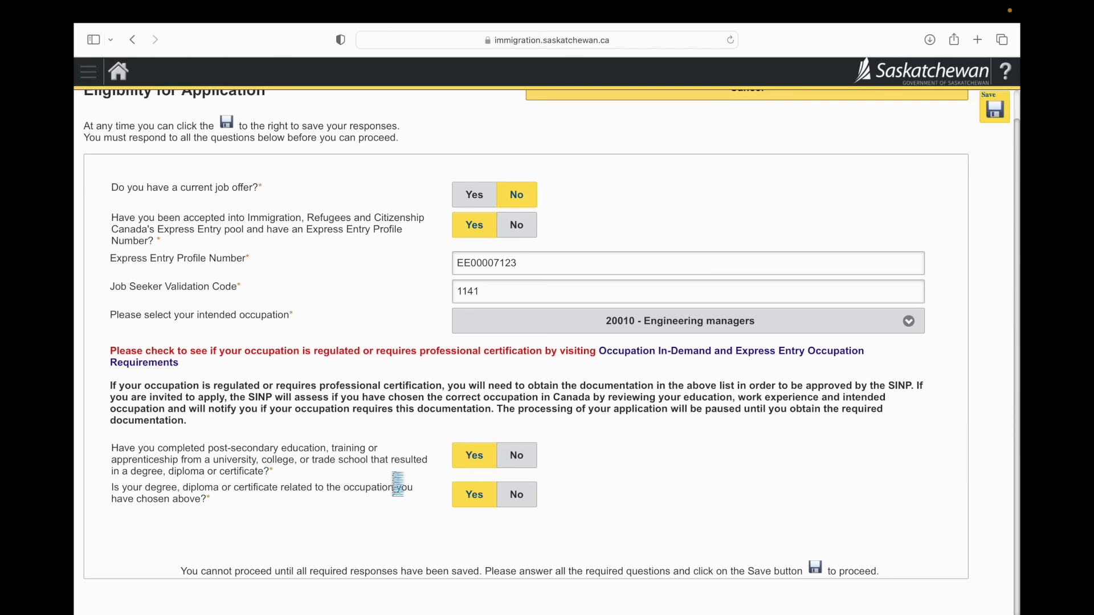
scroll(986, 159, up, 1)
click(1000, 115)
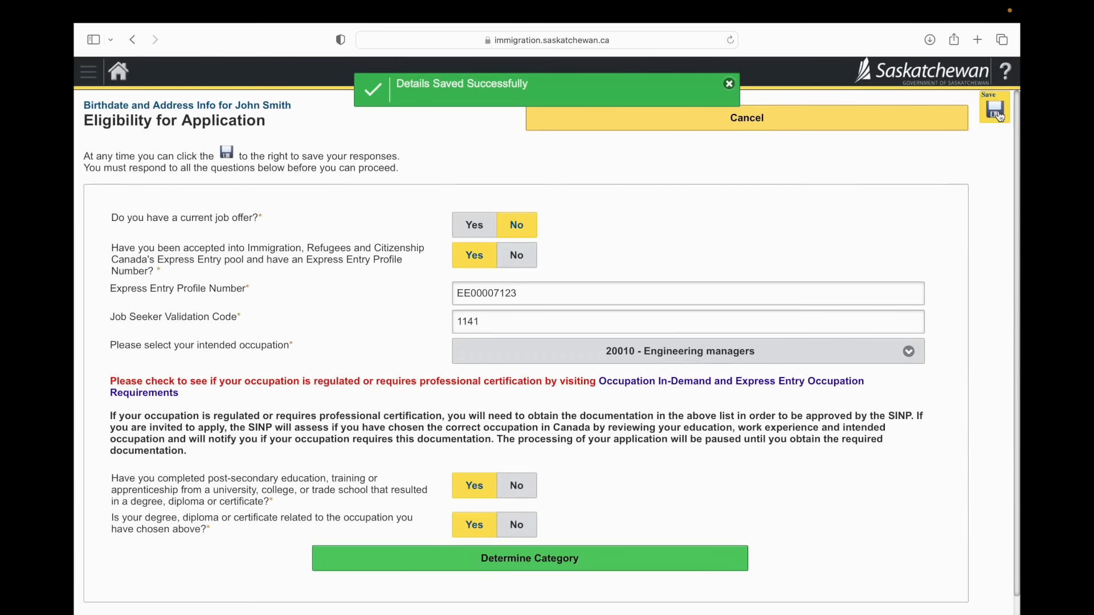
Step: Determine the application category and confirm International Skilled Workers - Saskatchewan Express Entry as the correct one
scroll(781, 365, down, 1)
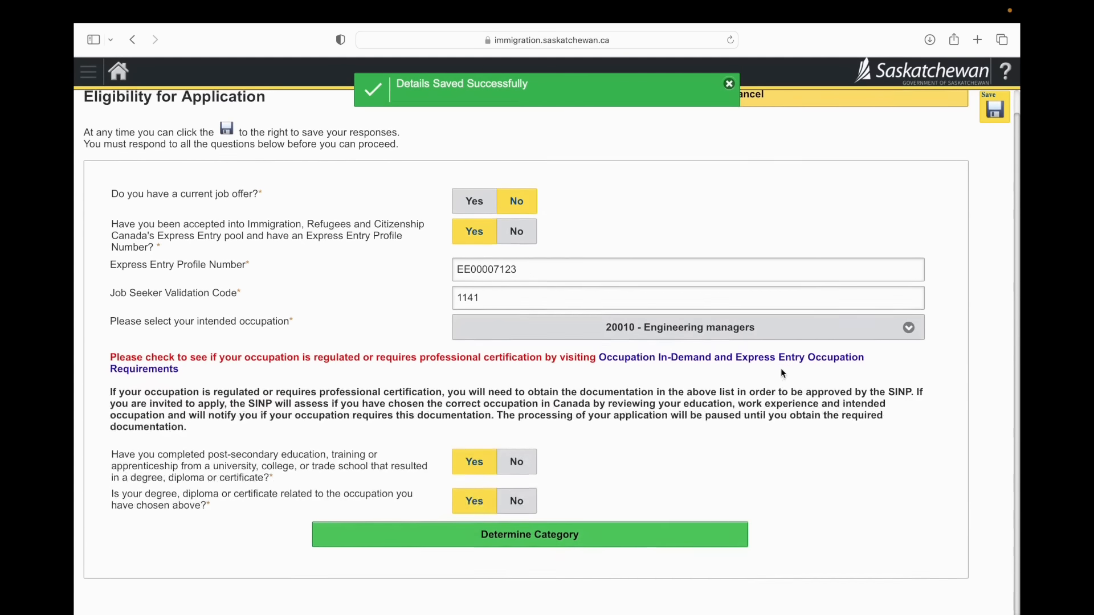
click(610, 547)
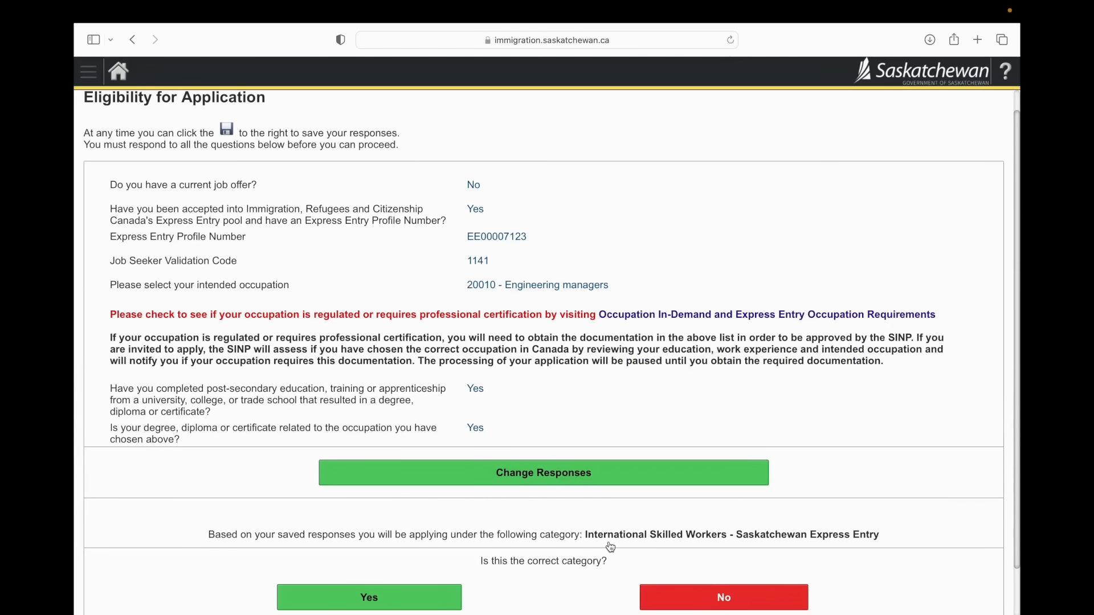
scroll(610, 547, down, 2)
scroll(611, 546, down, 1)
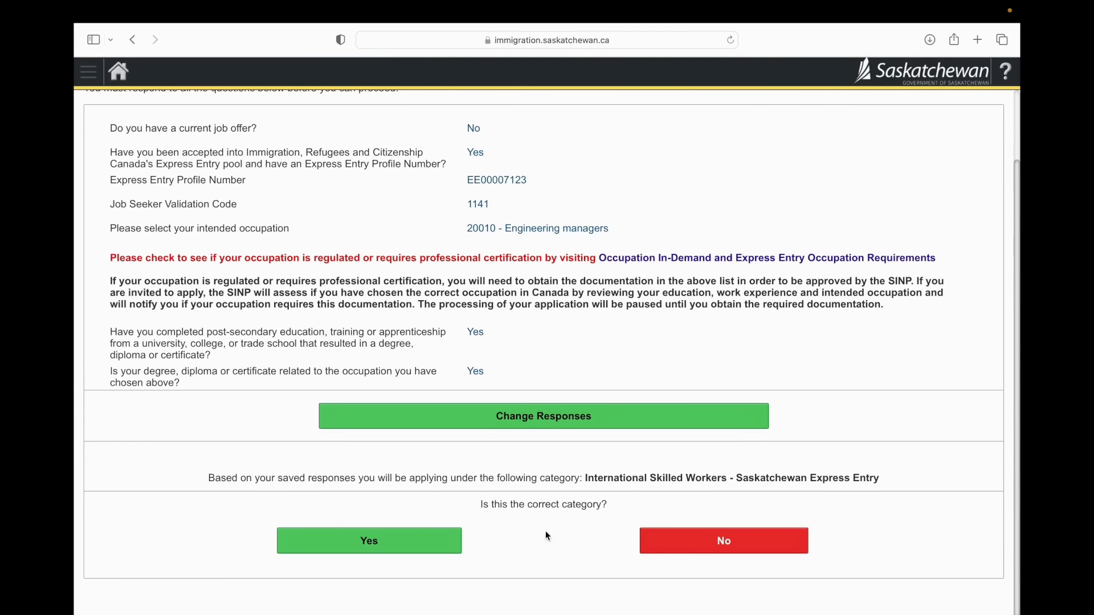
click(443, 549)
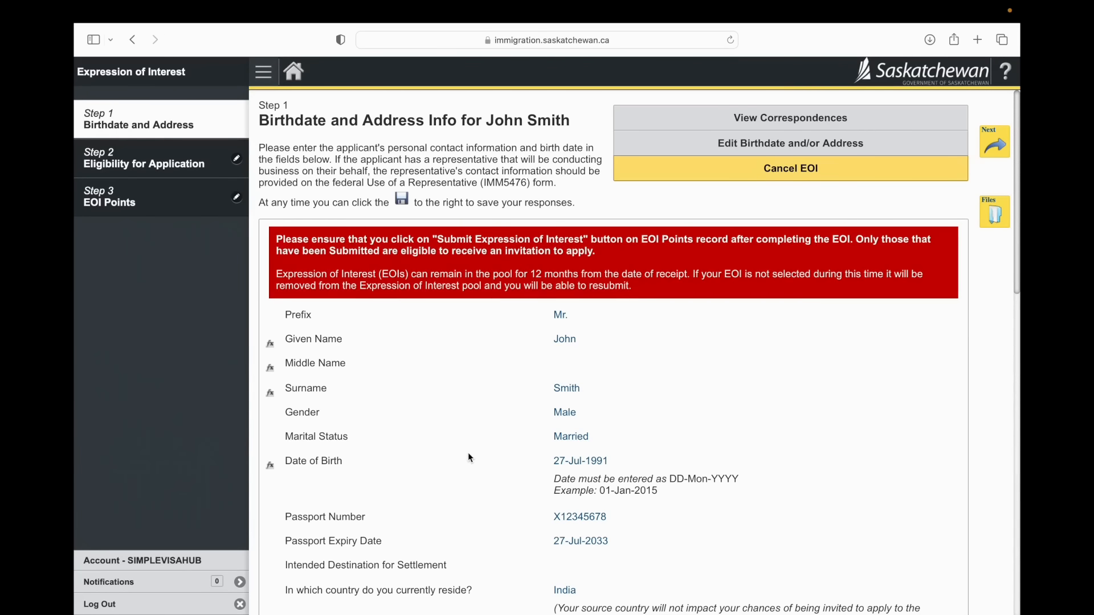
Step: Review the saved birthdate, address and eligibility details and proceed to Step 3, EOI Points
scroll(467, 452, down, 1)
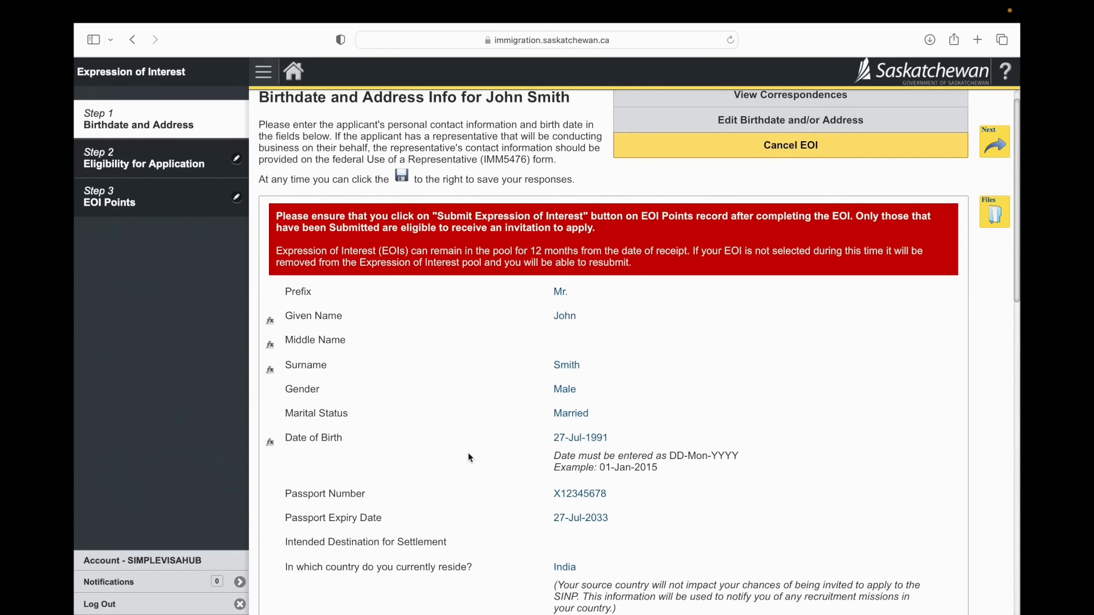
scroll(469, 454, down, 10)
click(995, 150)
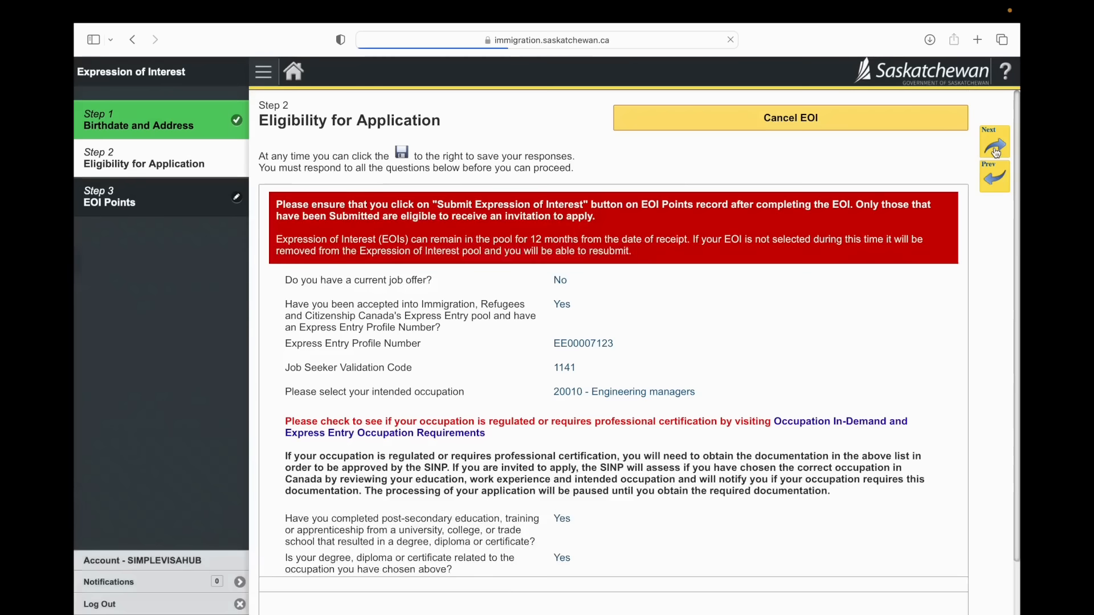
scroll(772, 297, down, 3)
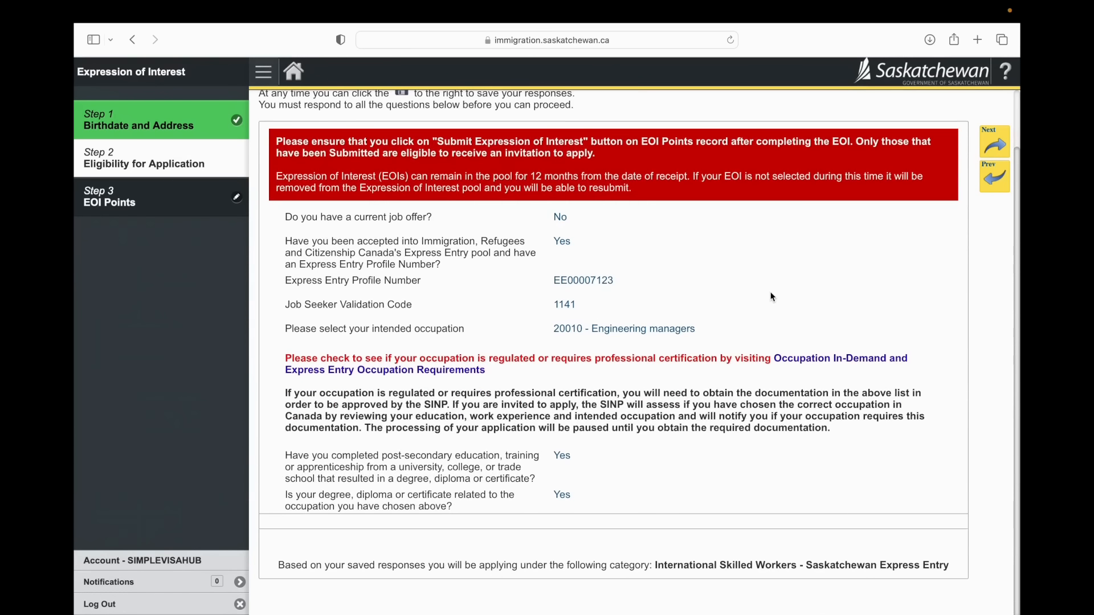
click(995, 147)
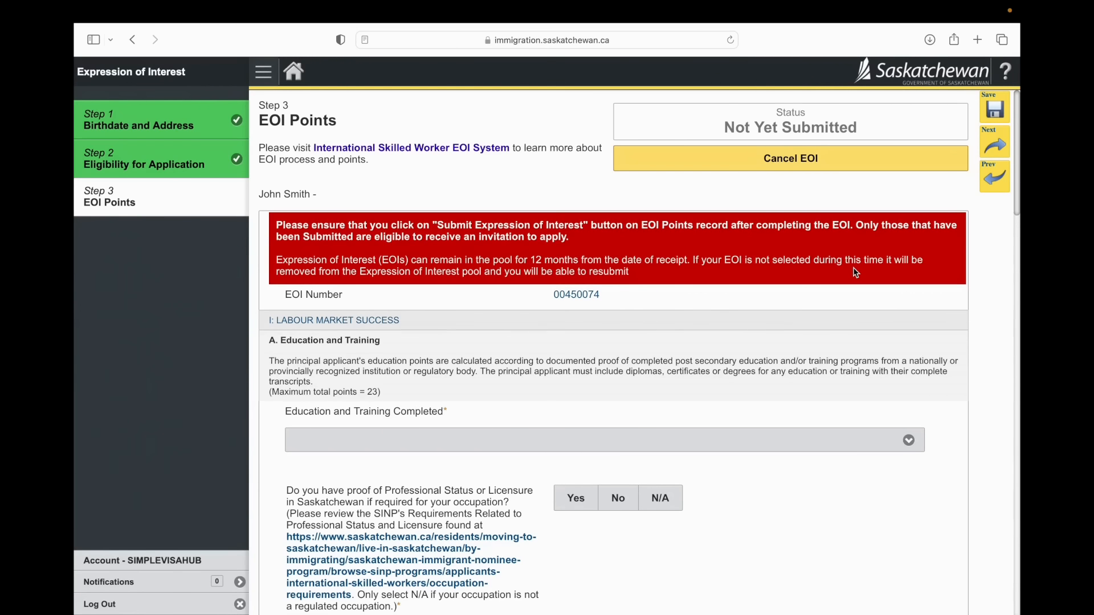
Step: Set Education and Training Completed to "23 pts - Master's or Doctorate degree, Canadian equivalency"
scroll(856, 273, down, 5)
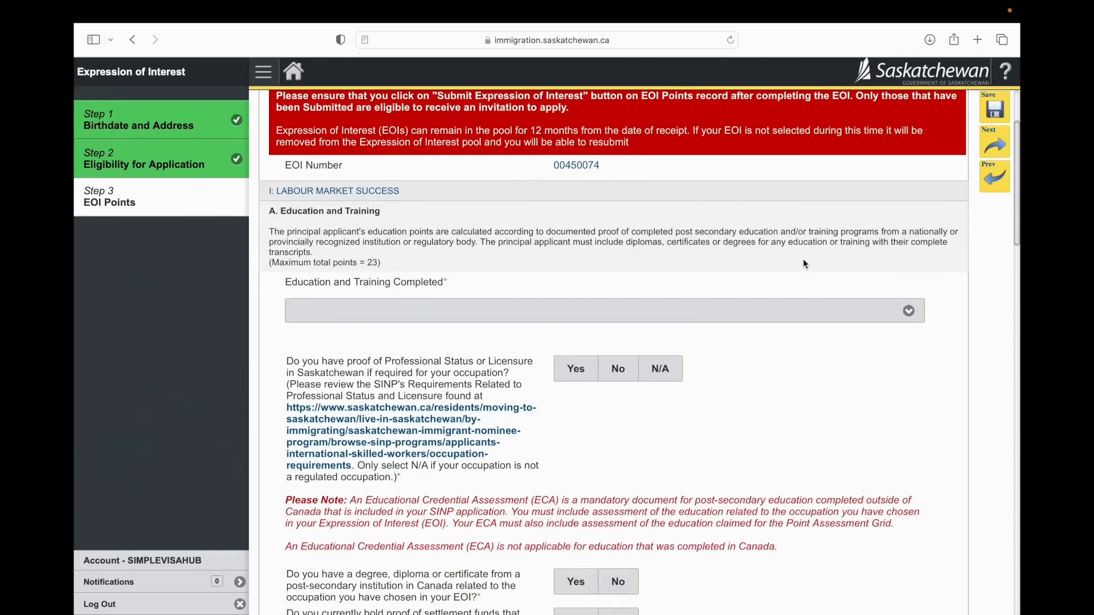
scroll(802, 258, down, 2)
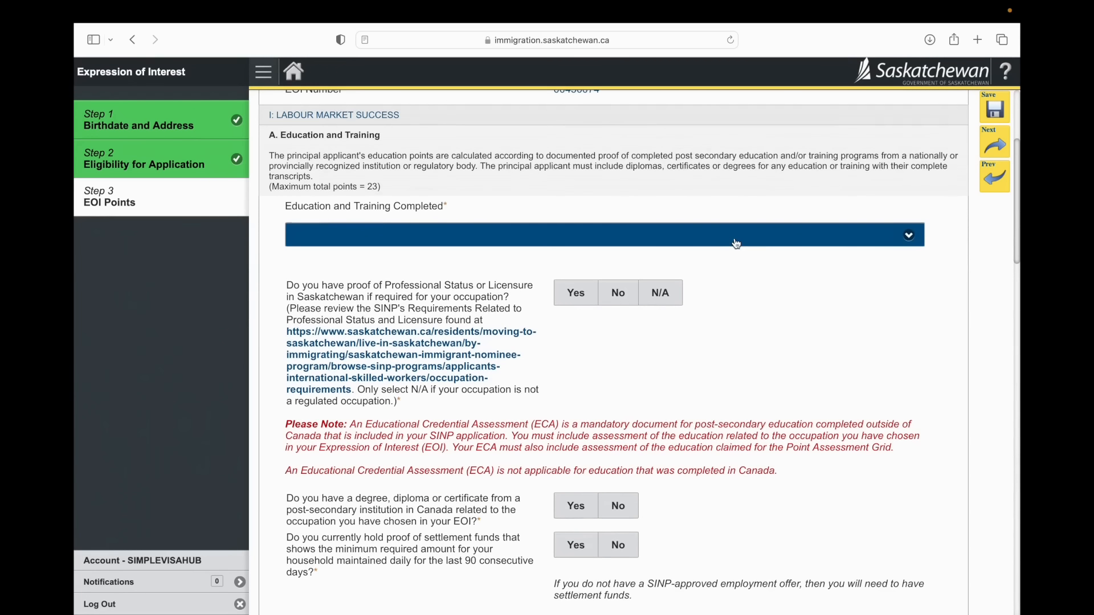
click(734, 239)
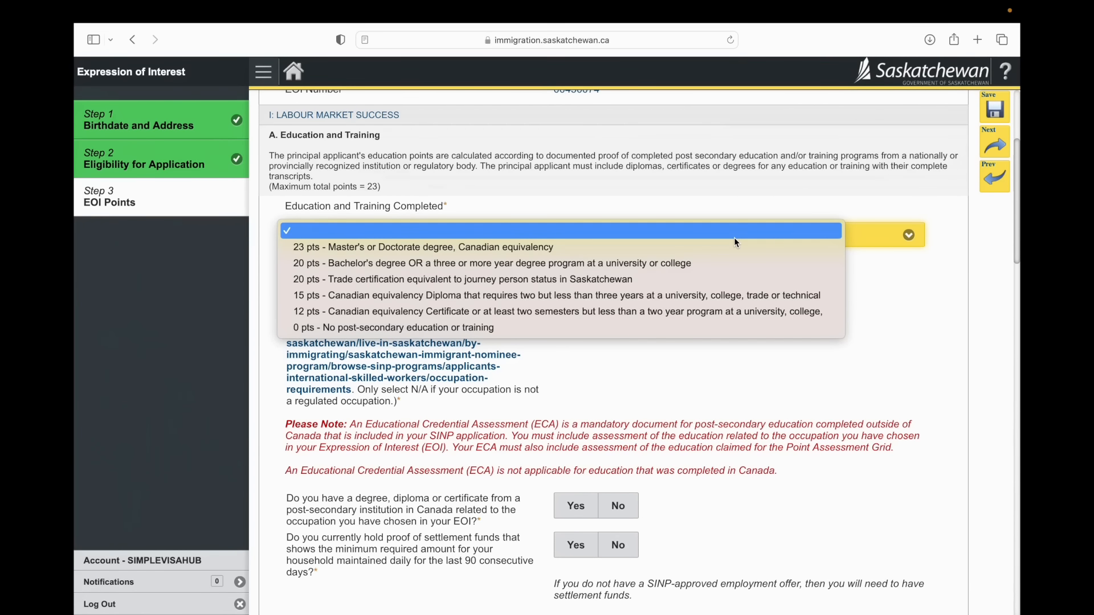
click(716, 247)
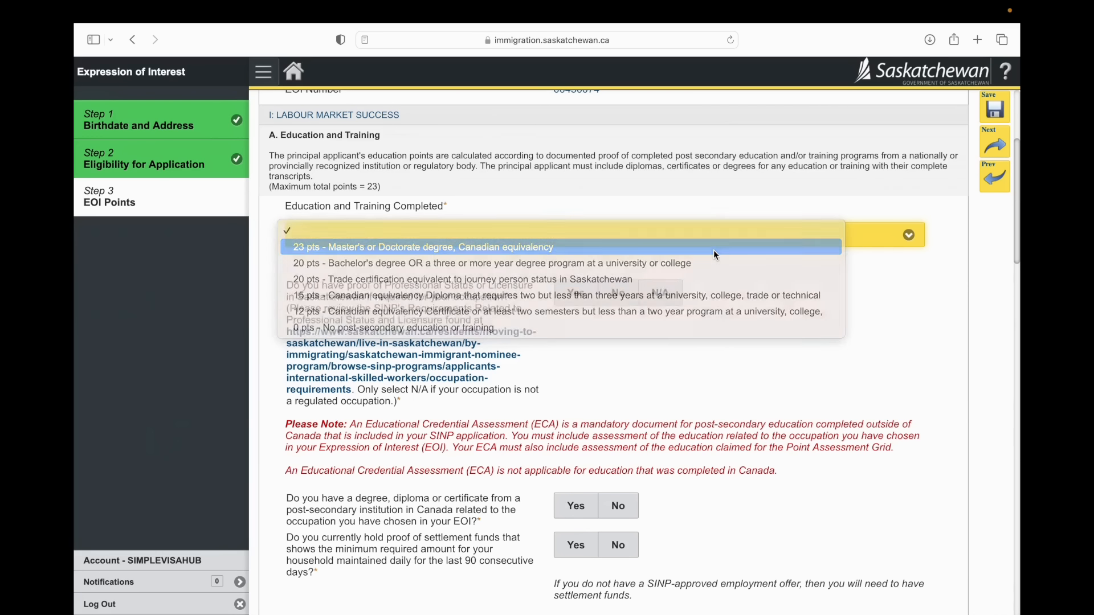
Step: Answer N/A to having proof of Professional Status or Licensure in Saskatchewan
scroll(780, 313, down, 2)
scroll(780, 315, down, 2)
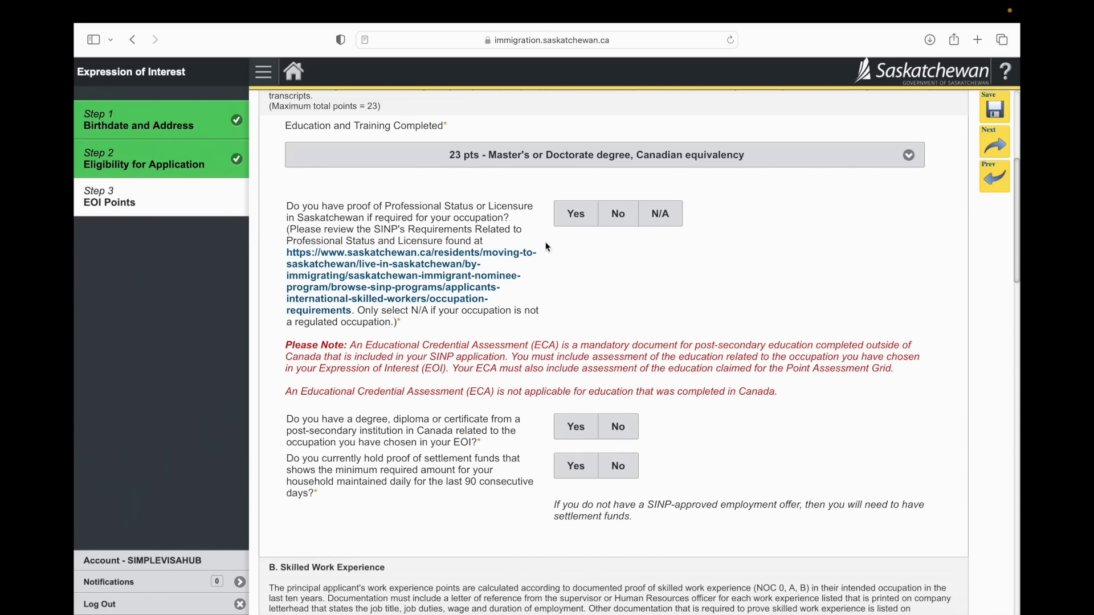
click(621, 224)
click(656, 228)
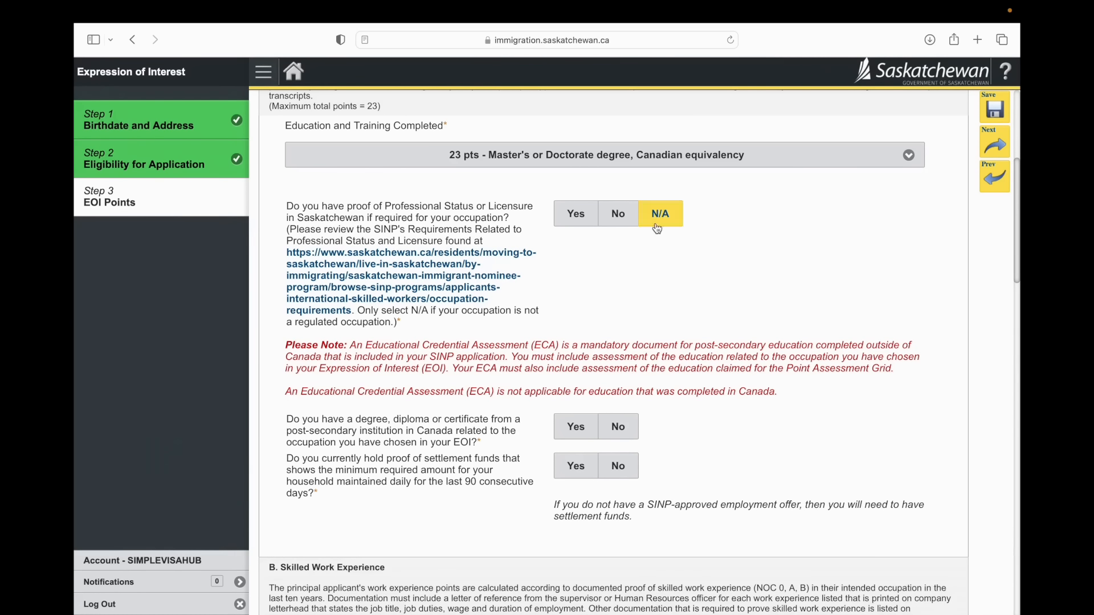
Step: Answer No to having a related Canadian post-secondary credential and No to having a trade certificate comparable to the SATCC program
scroll(610, 322, down, 3)
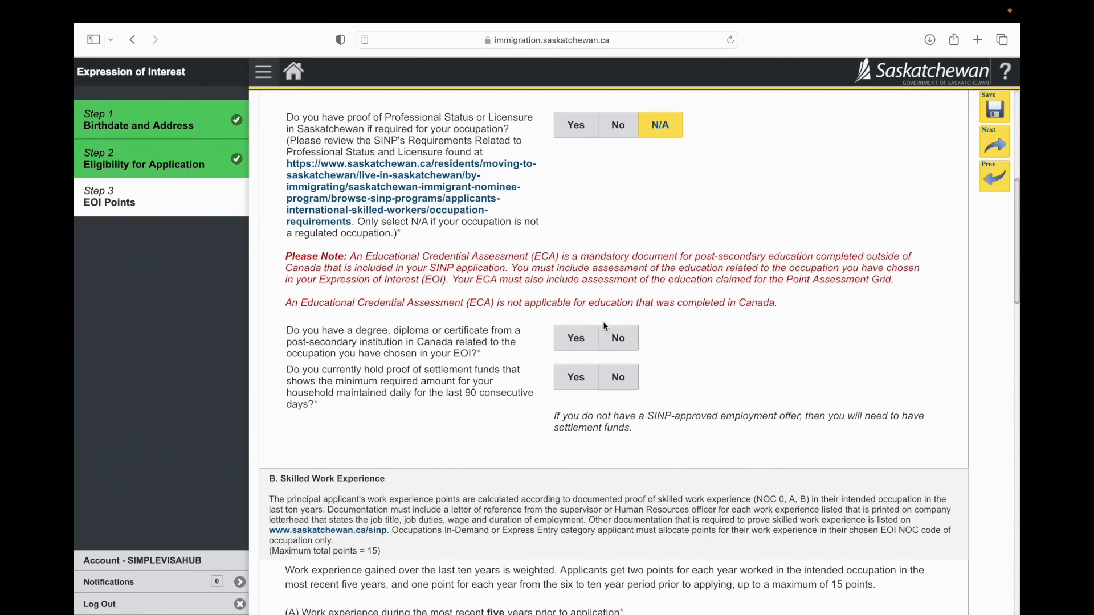
scroll(417, 348, down, 1)
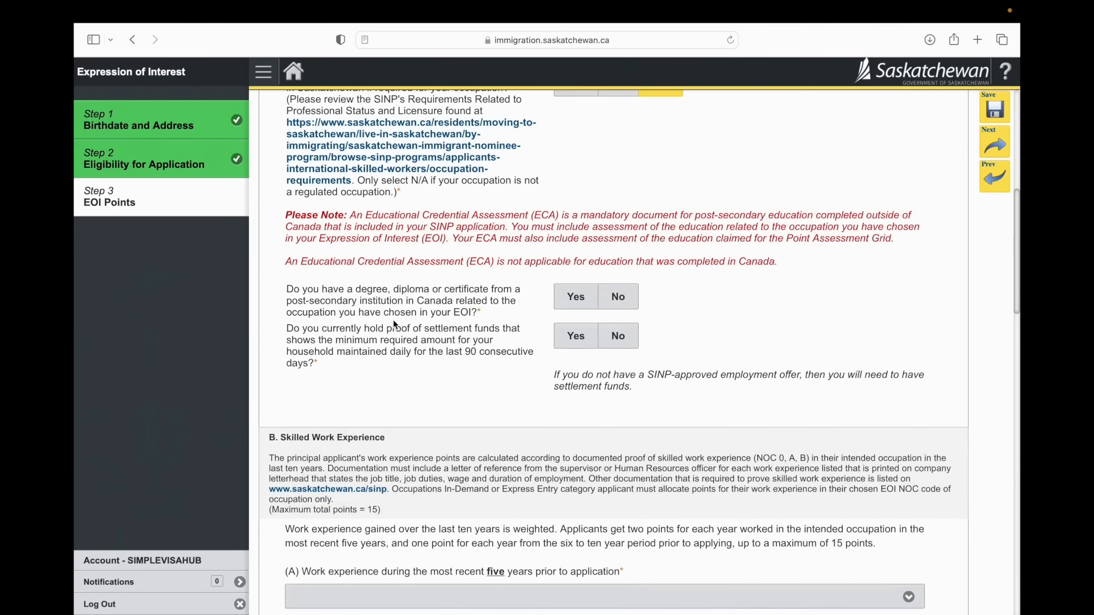
click(618, 296)
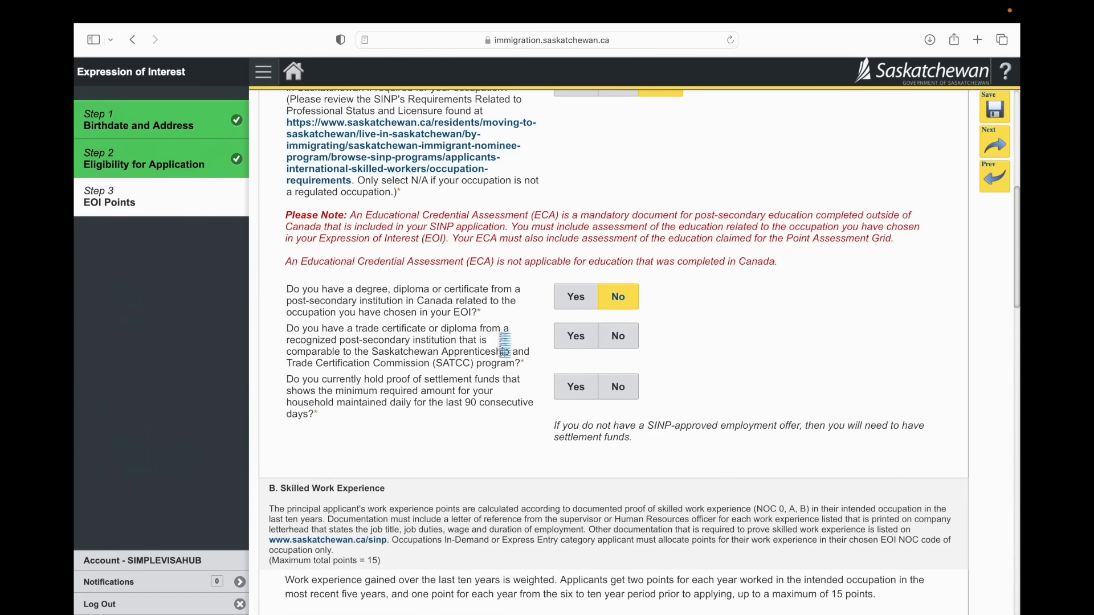
scroll(505, 345, down, 1)
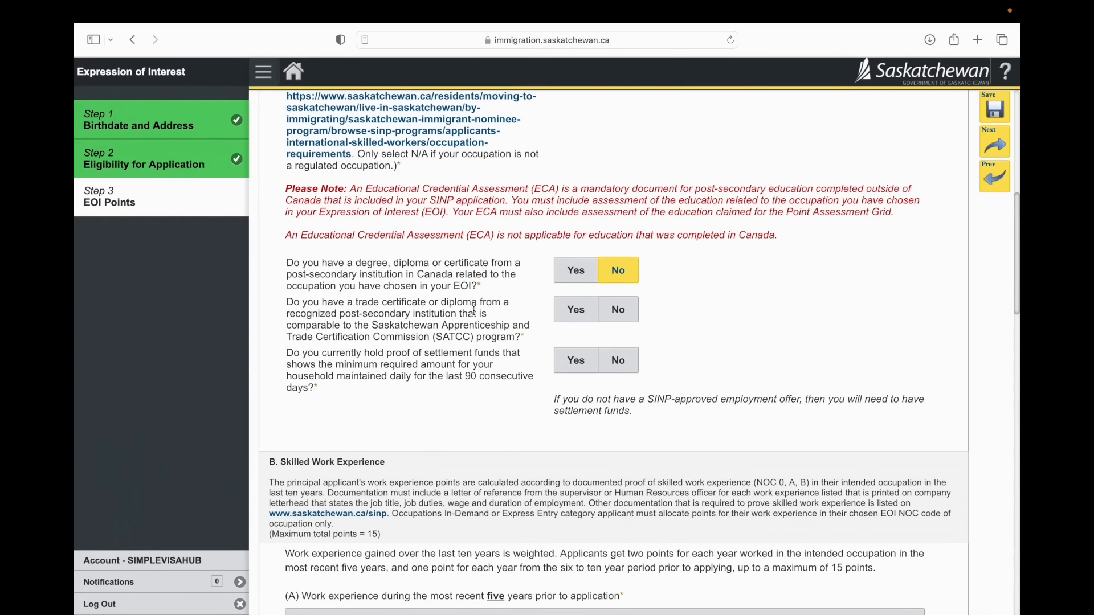
click(623, 316)
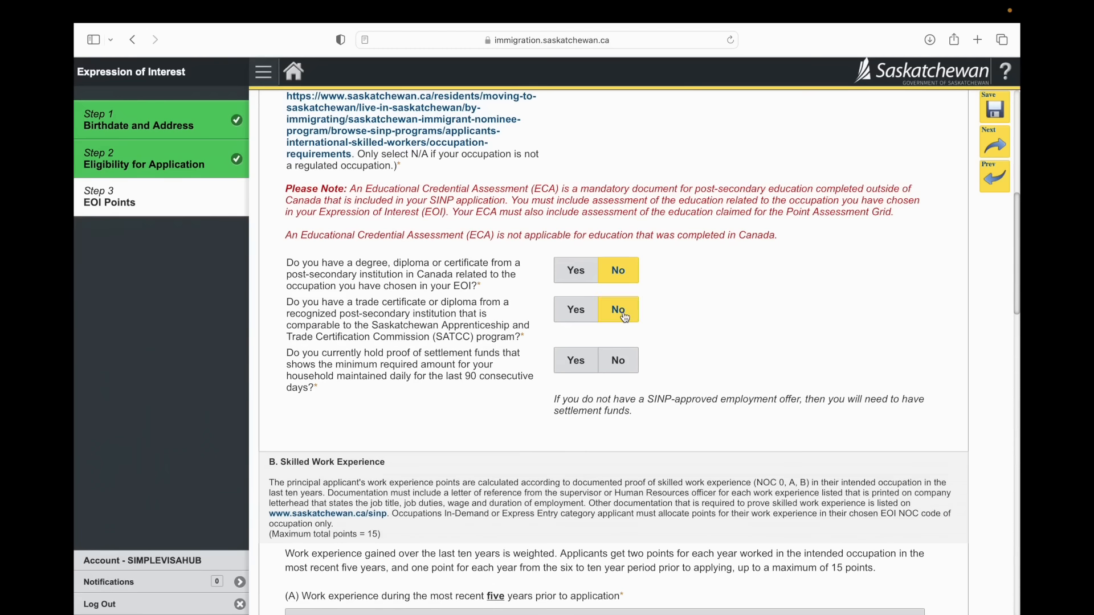
Step: Answer Yes to having a completed educational credential assessment and Yes to holding proof of settlement funds for the last 90 days
scroll(513, 349, down, 3)
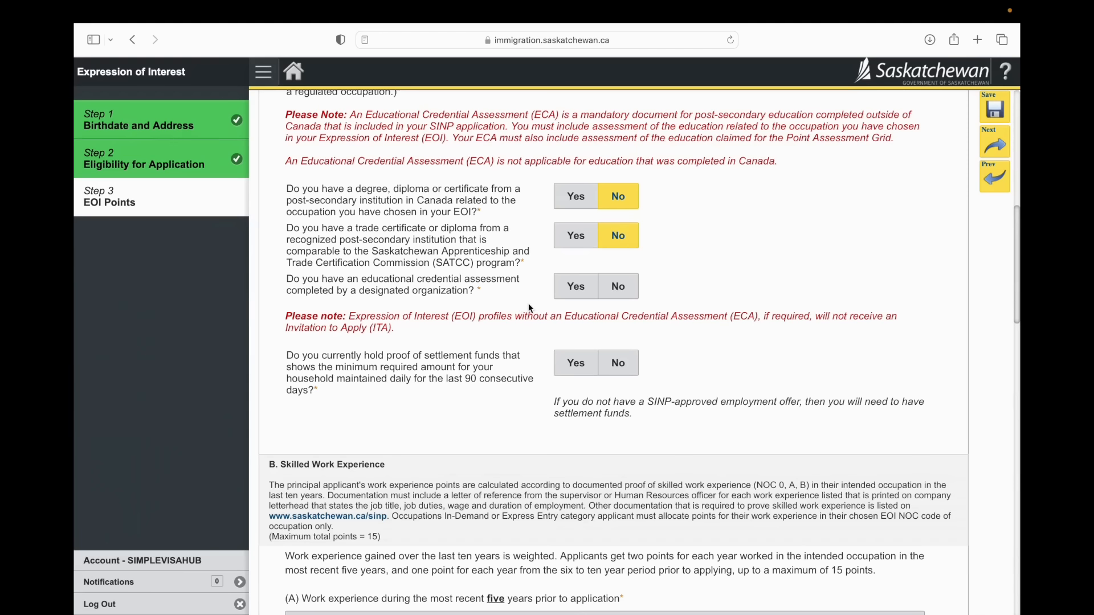
click(574, 291)
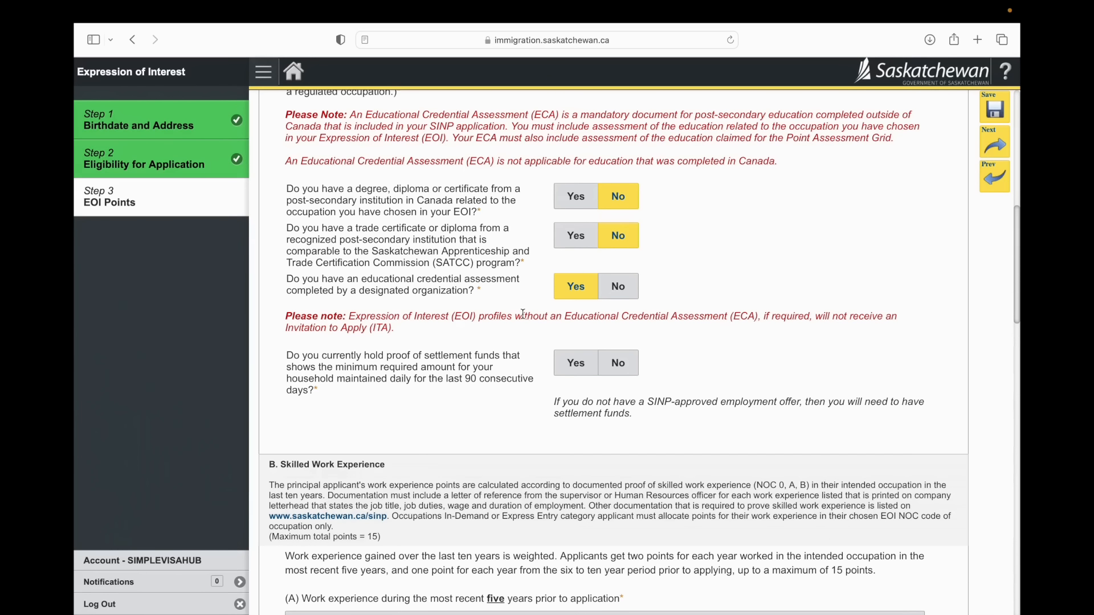
scroll(522, 315, down, 2)
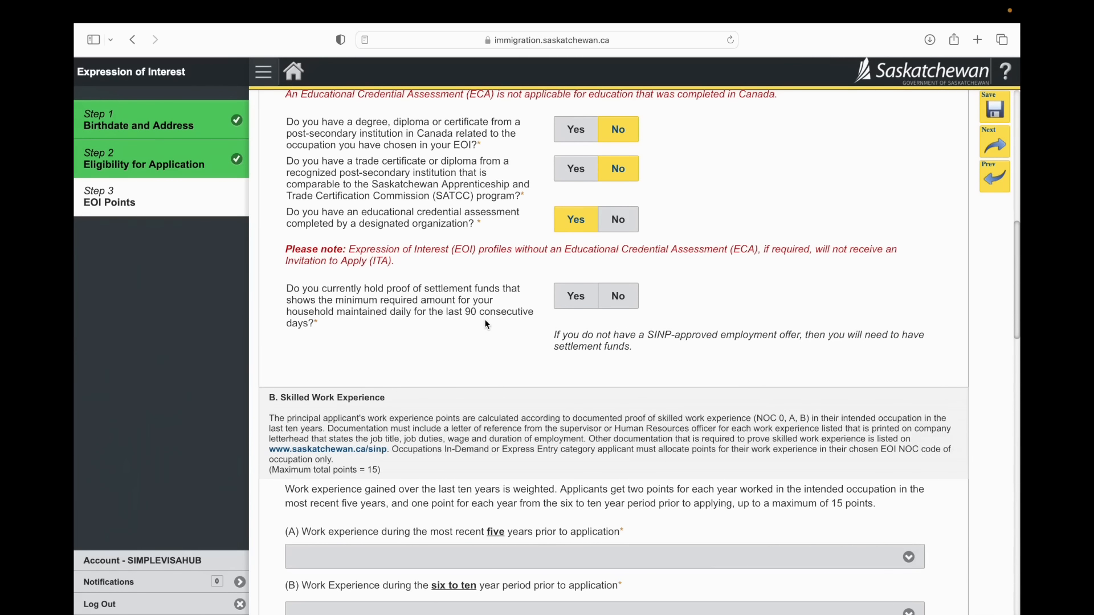
click(568, 294)
scroll(523, 347, down, 2)
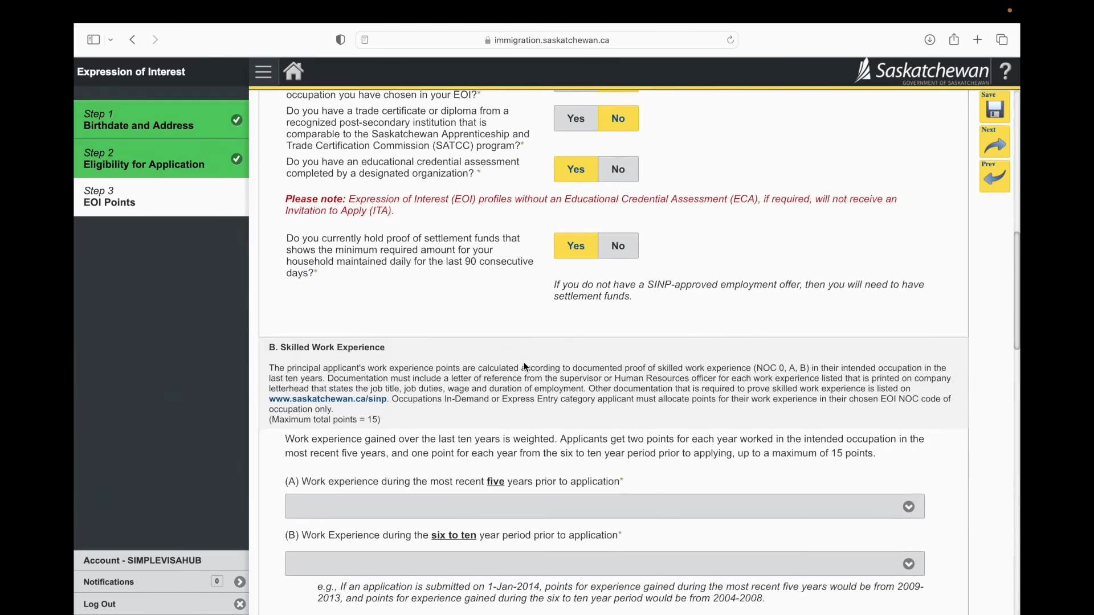
scroll(525, 366, down, 4)
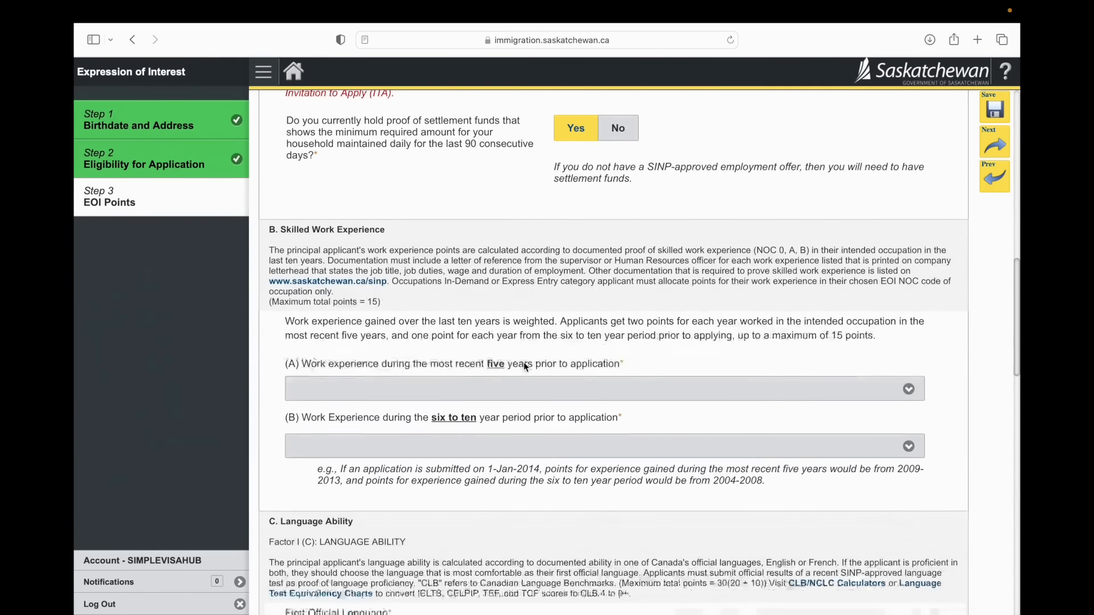
Step: Set skilled work experience to "10 pts - 5 years" for the most recent five years and "5 pts - 5 years" for the six to ten year period
scroll(525, 365, down, 1)
click(525, 367)
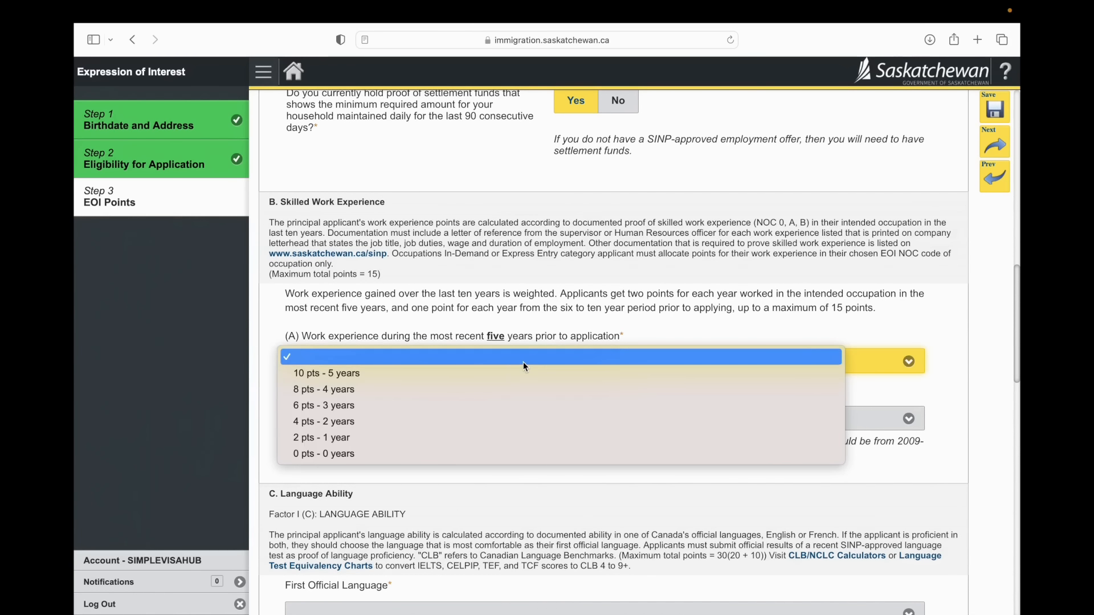
click(508, 380)
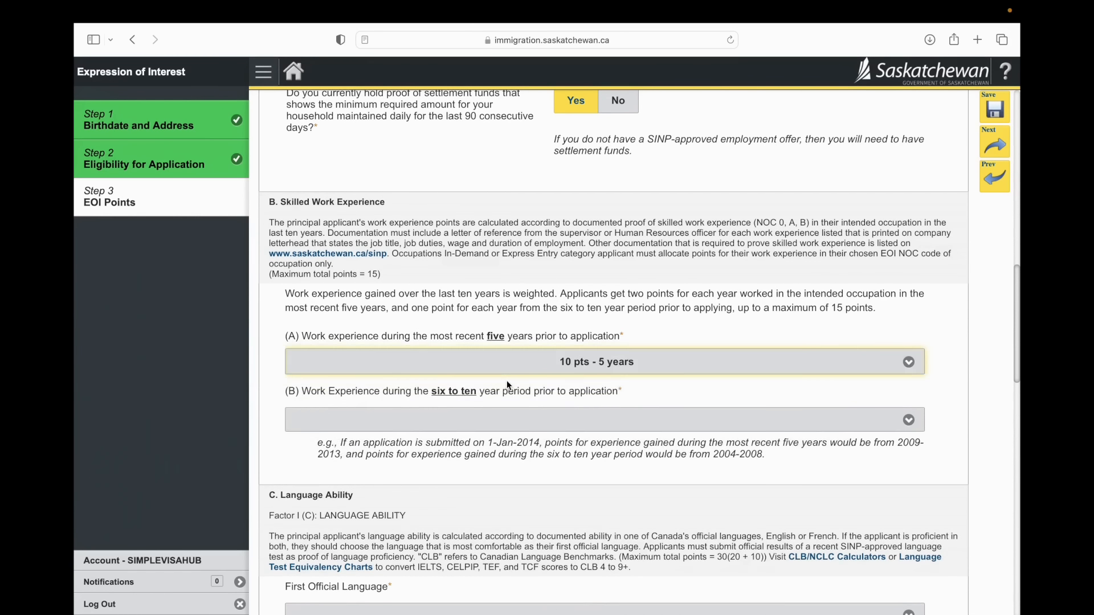
scroll(508, 381, down, 1)
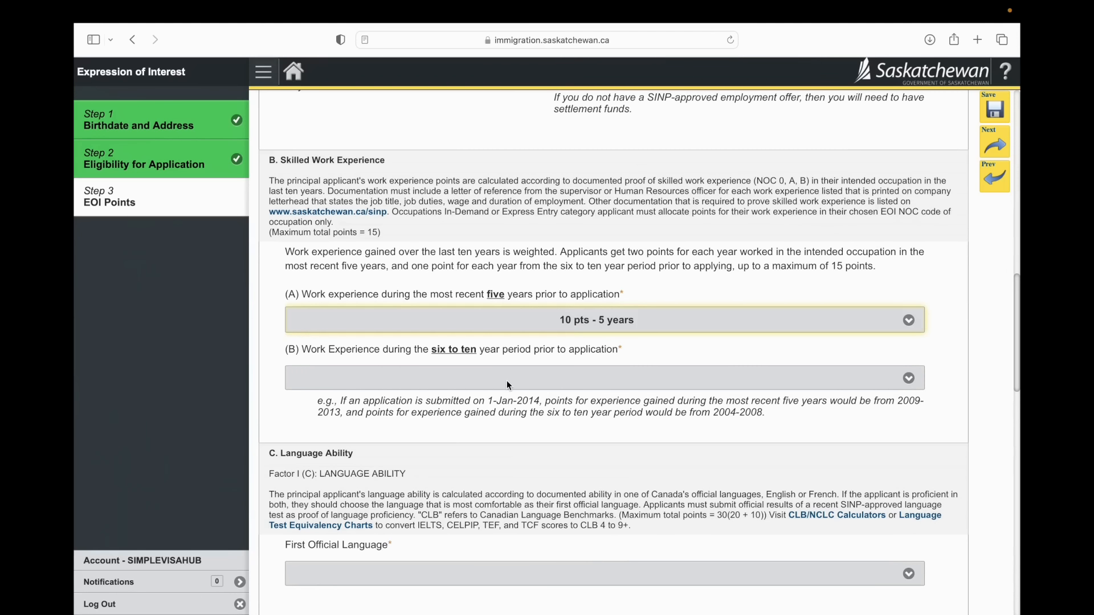
click(507, 381)
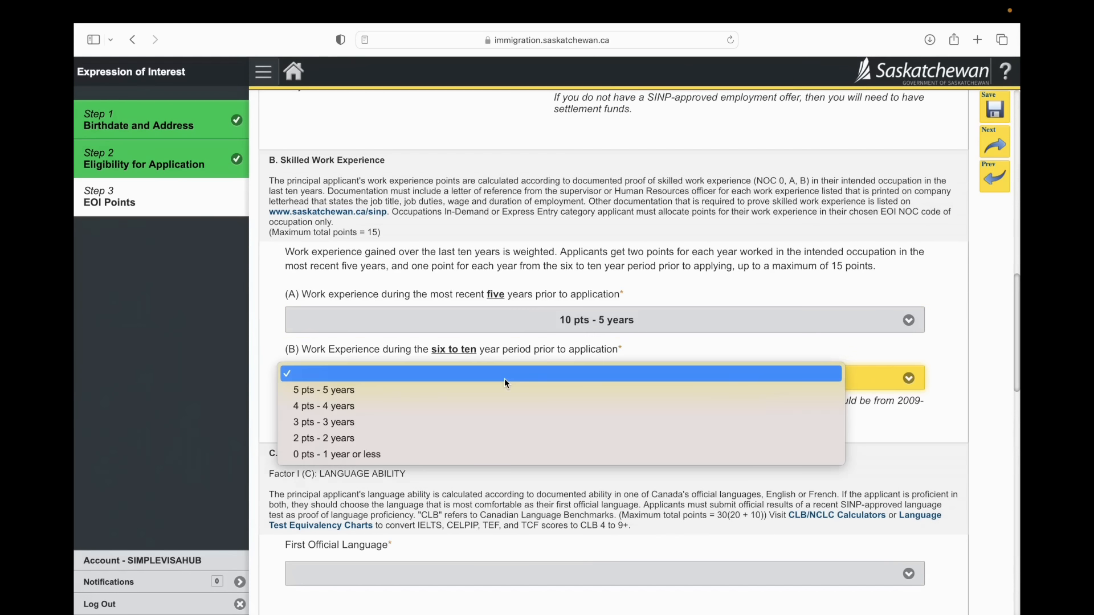
click(484, 396)
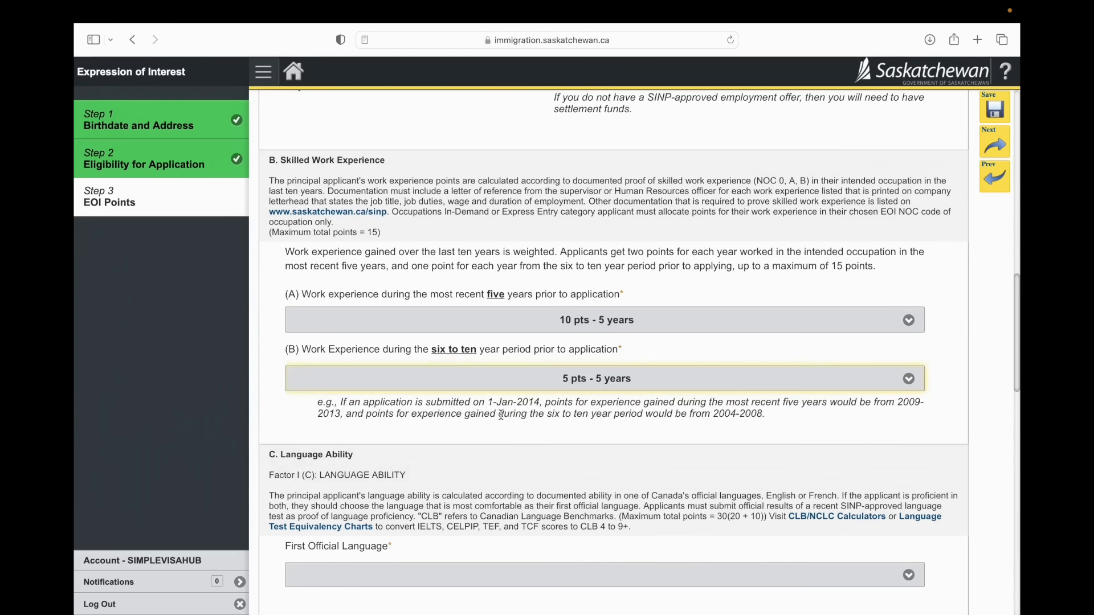
Step: Look up the CLB levels for IELTS General Training scores in the language test equivalency charts on canada.ca
scroll(504, 421, down, 1)
scroll(504, 425, down, 5)
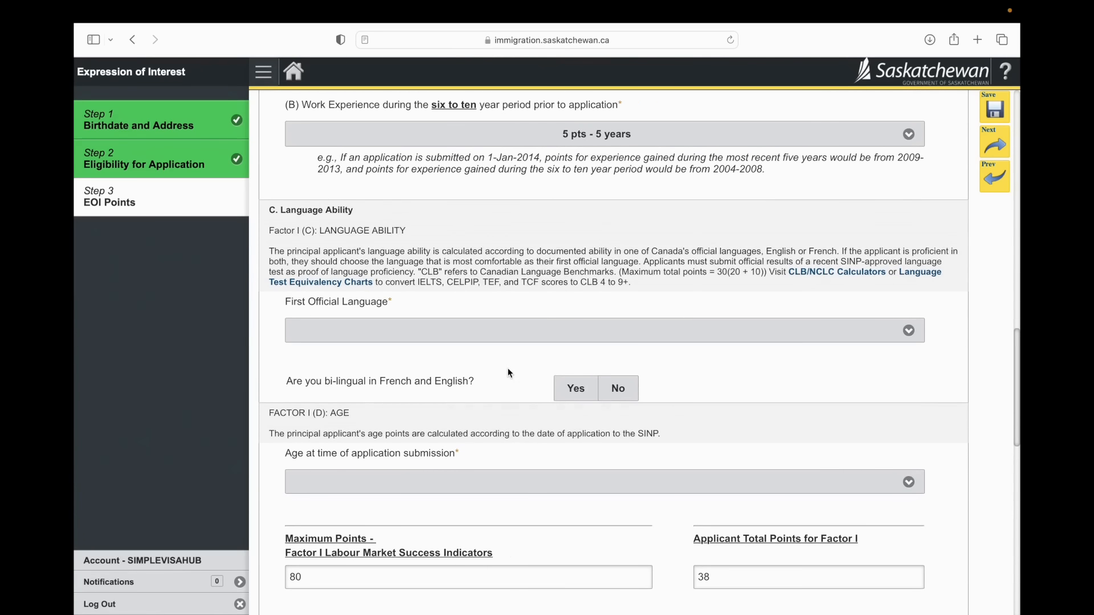
click(499, 343)
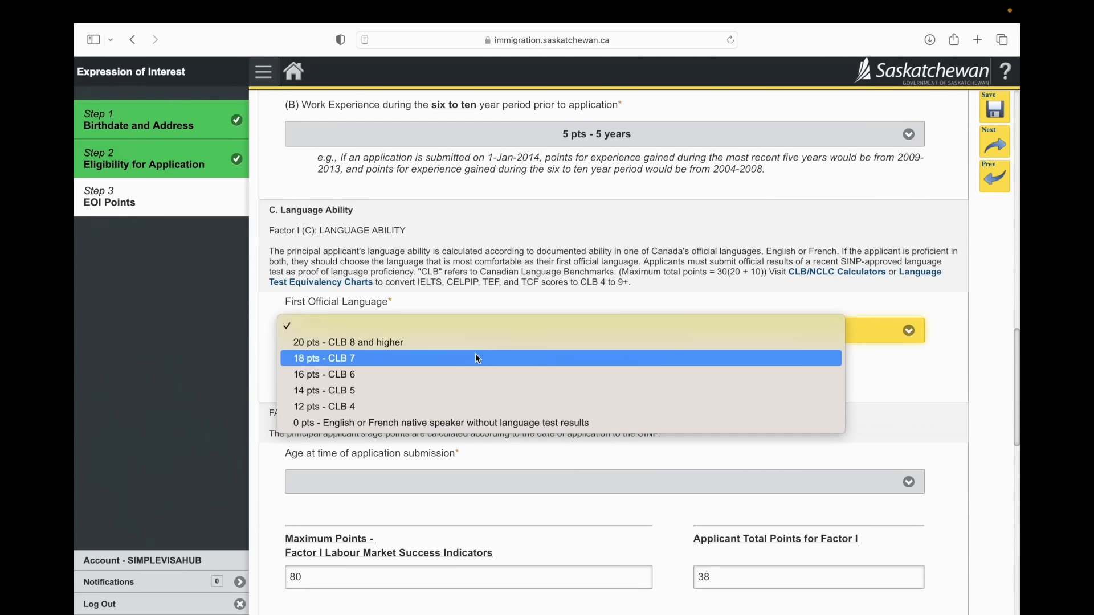
click(474, 344)
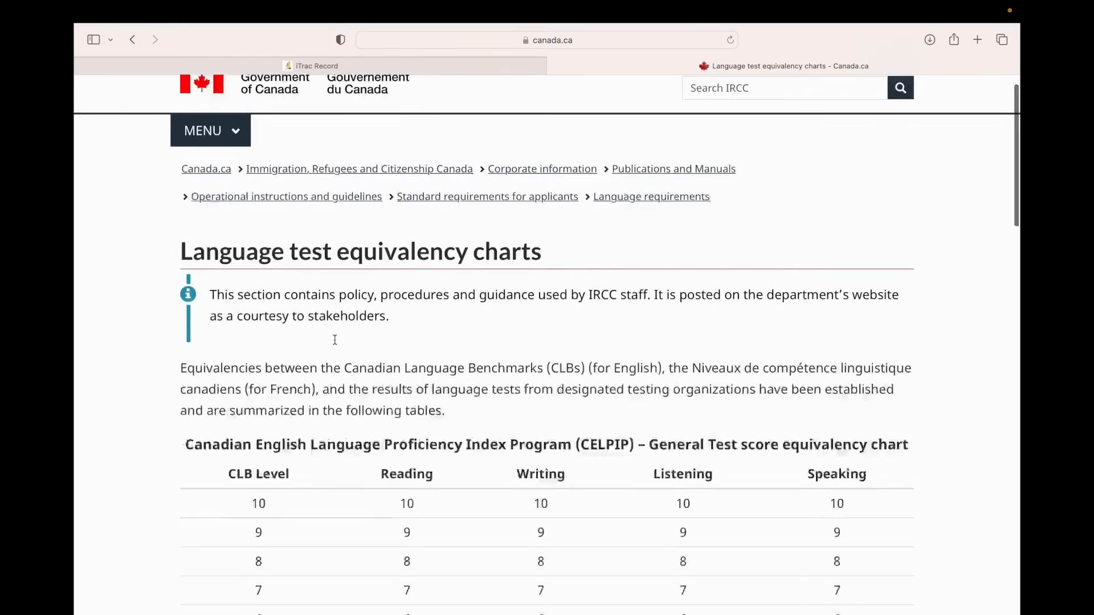
scroll(335, 341, down, 10)
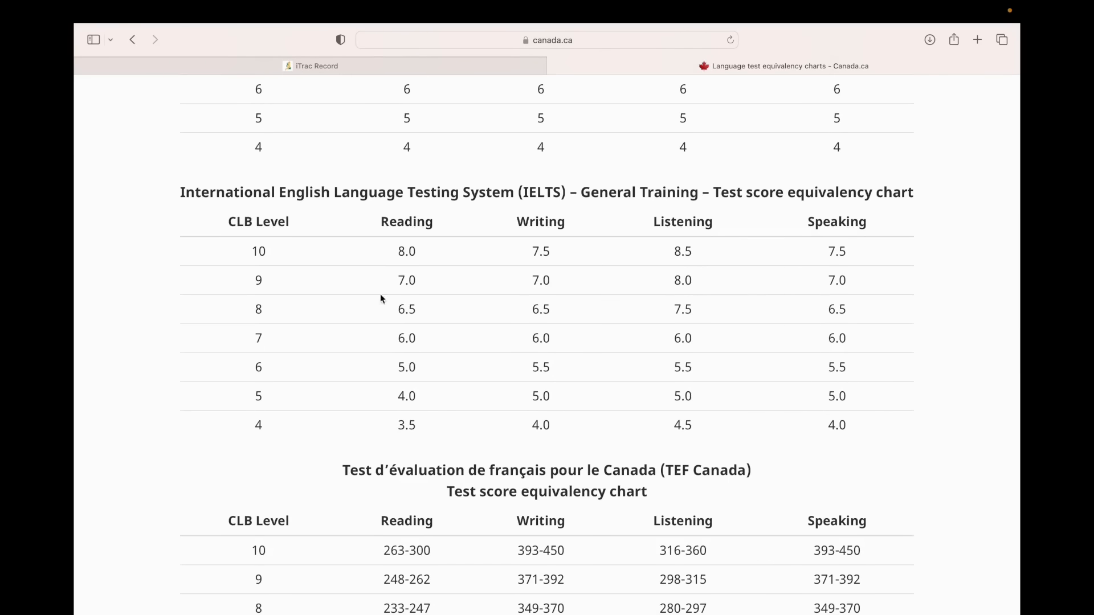
Step: Back in the EOI form, set First Official Language to "18 pts - CLB 7" and answer No to being bilingual in French and English
click(361, 63)
click(446, 348)
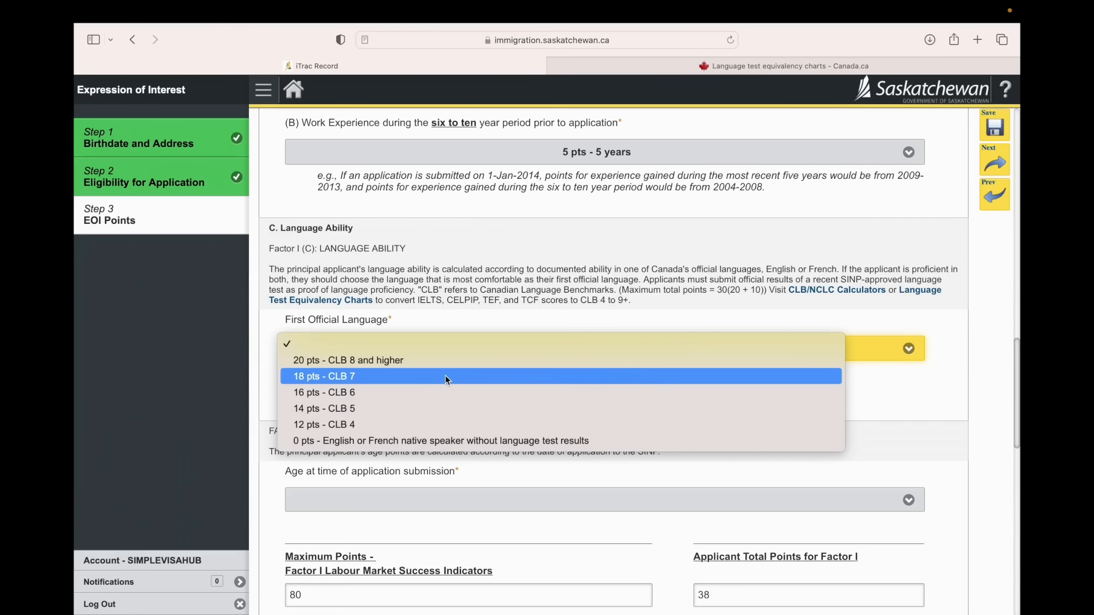
click(448, 376)
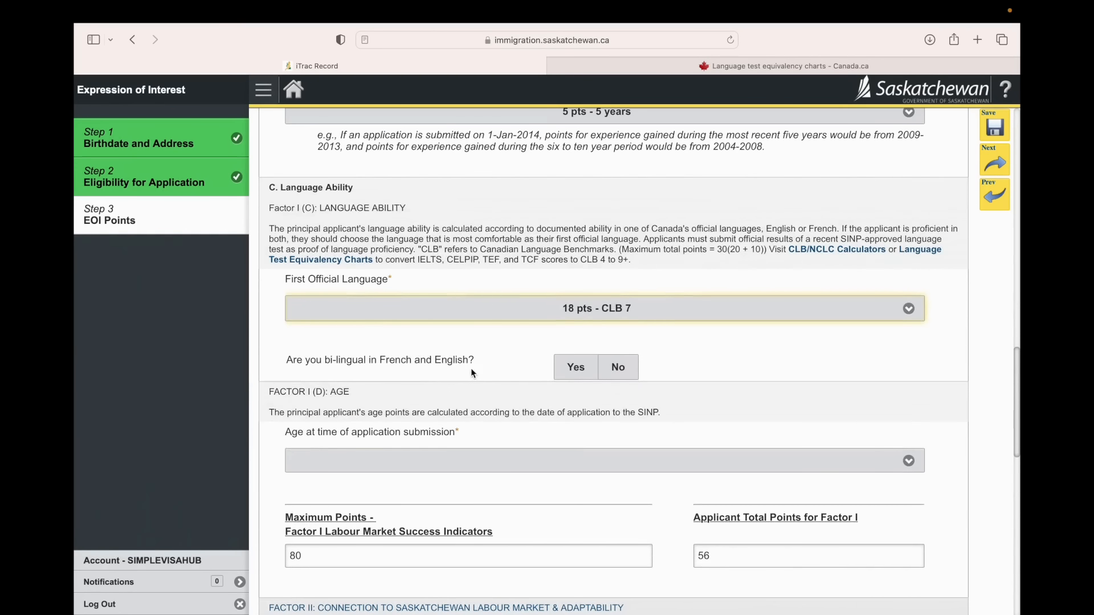
click(618, 367)
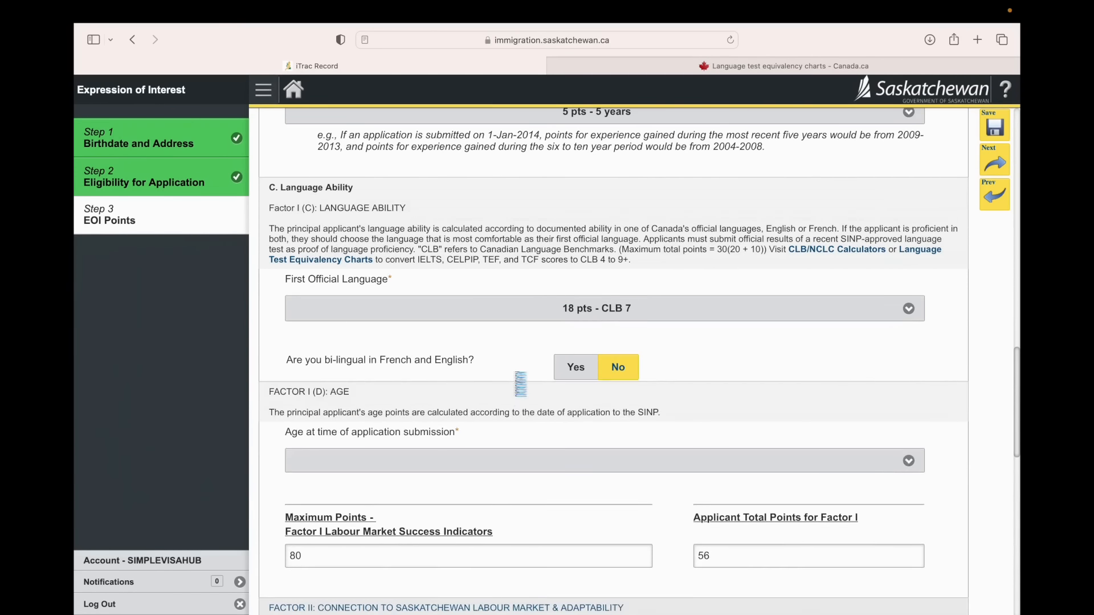
Step: Set the age at time of application submission to "12 pts - 22-34"
scroll(513, 381, down, 3)
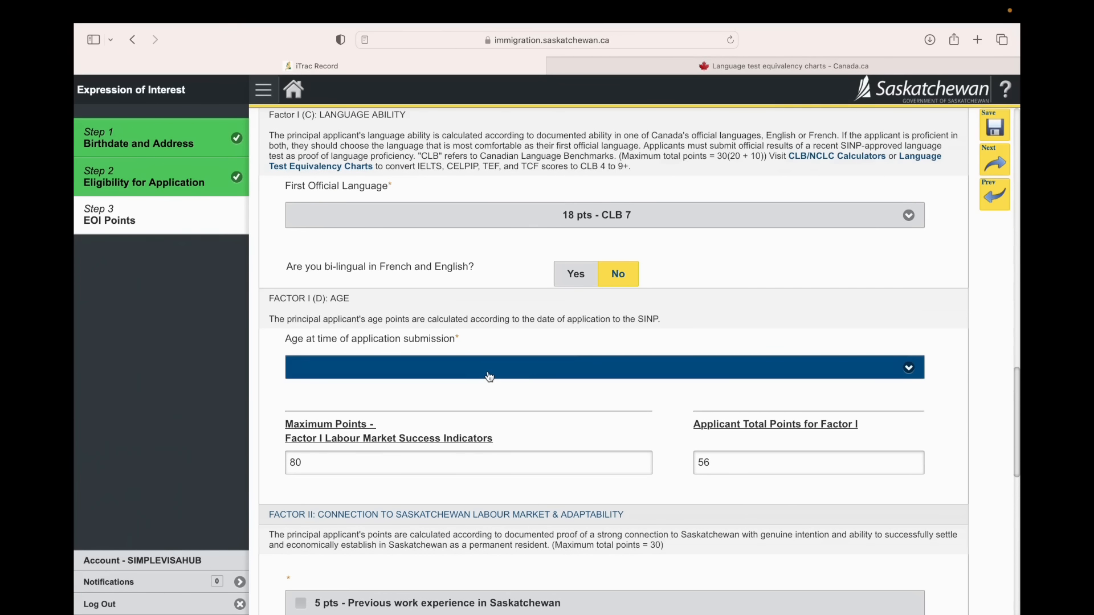
scroll(489, 377, down, 2)
click(471, 311)
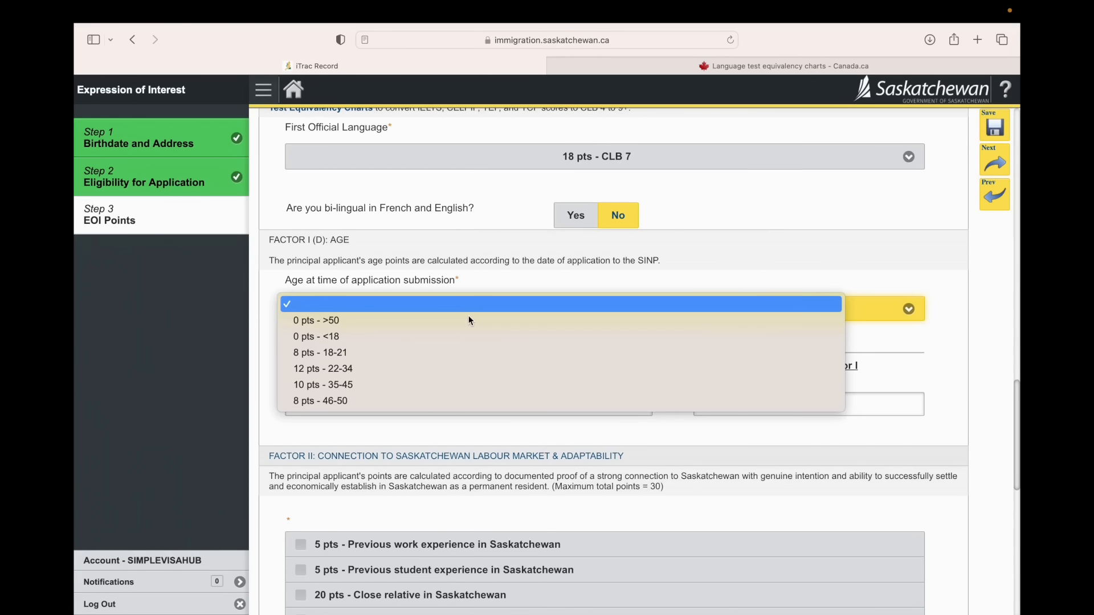
click(409, 374)
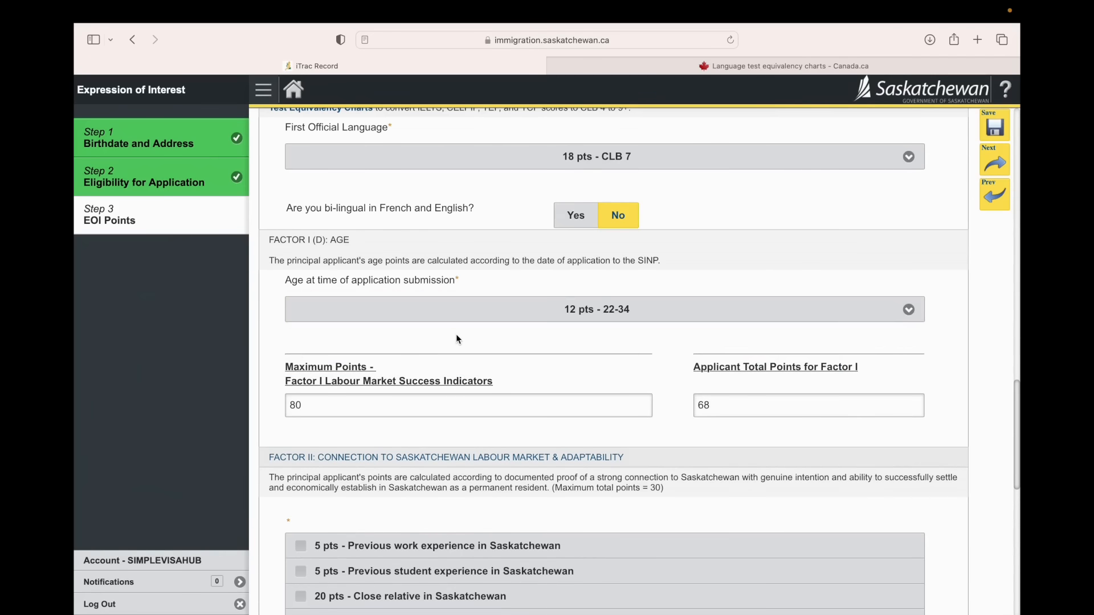
Step: Claim "20 pts - Close relative in Saskatchewan" under Factor II, connection to the Saskatchewan labour market
scroll(456, 333, down, 3)
scroll(455, 338, down, 2)
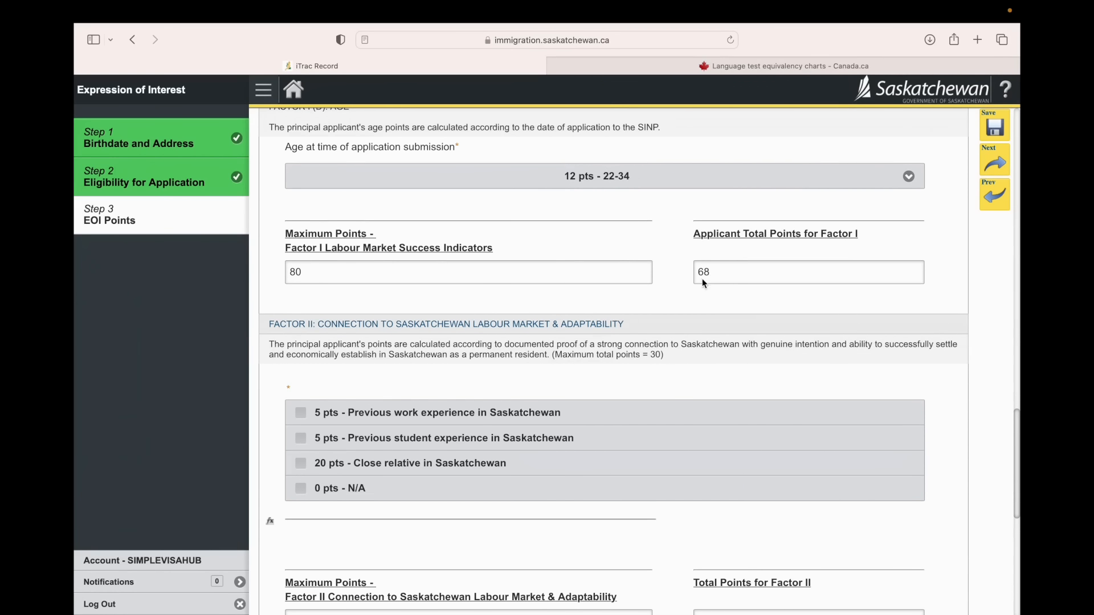
scroll(703, 283, down, 1)
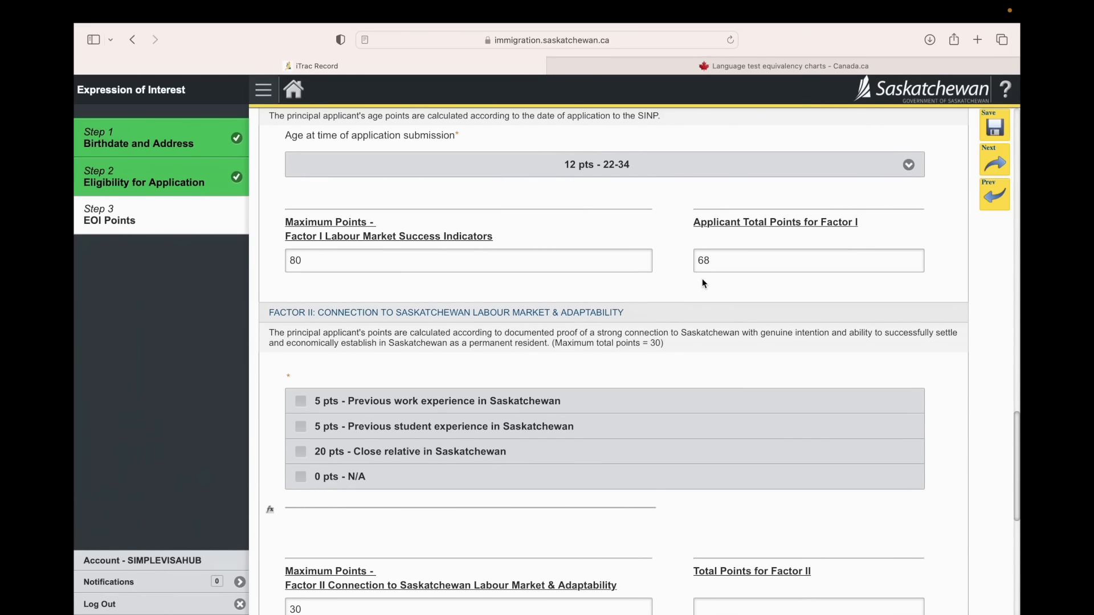
scroll(703, 283, down, 5)
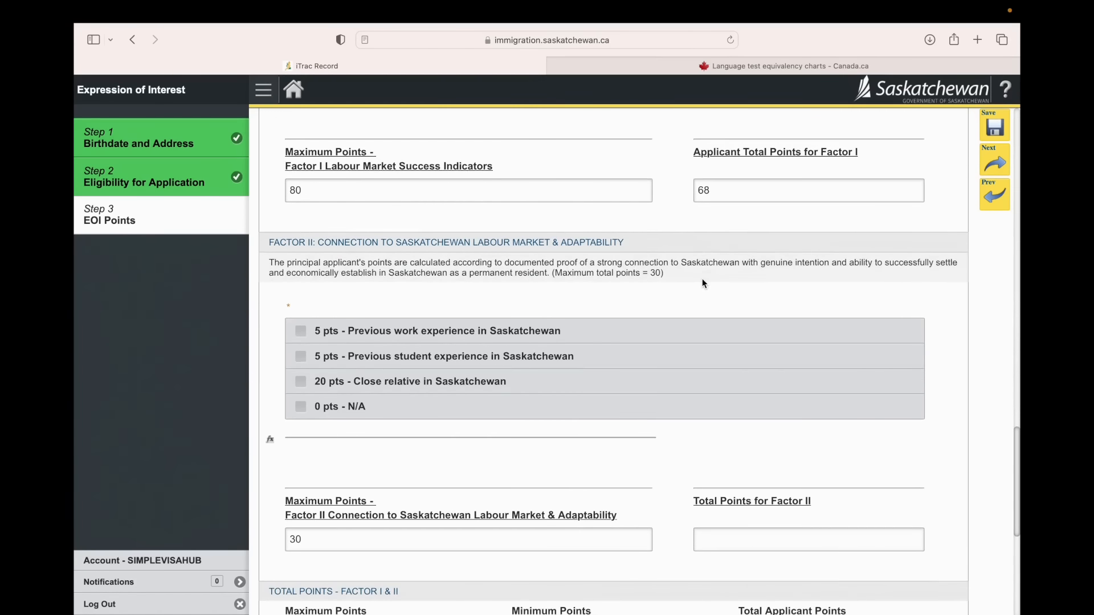
scroll(704, 284, down, 2)
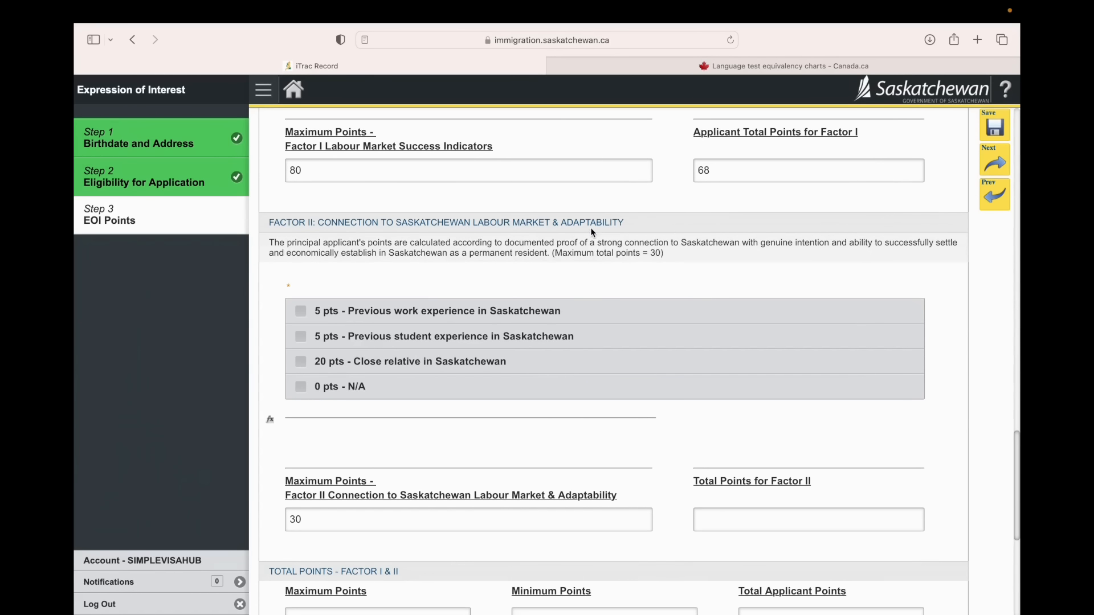
scroll(591, 231, down, 2)
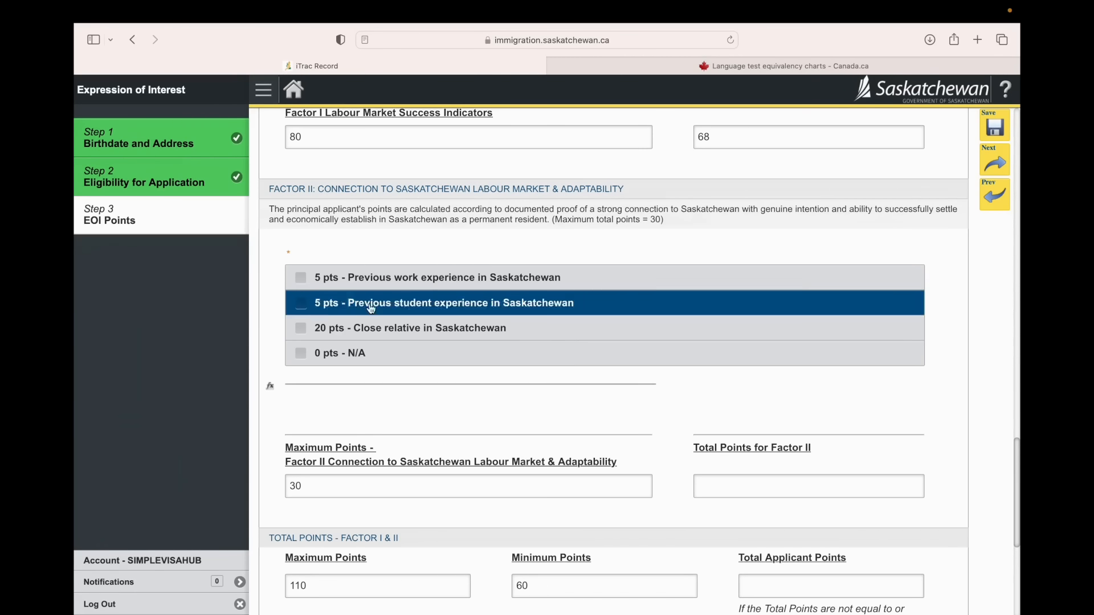
click(302, 330)
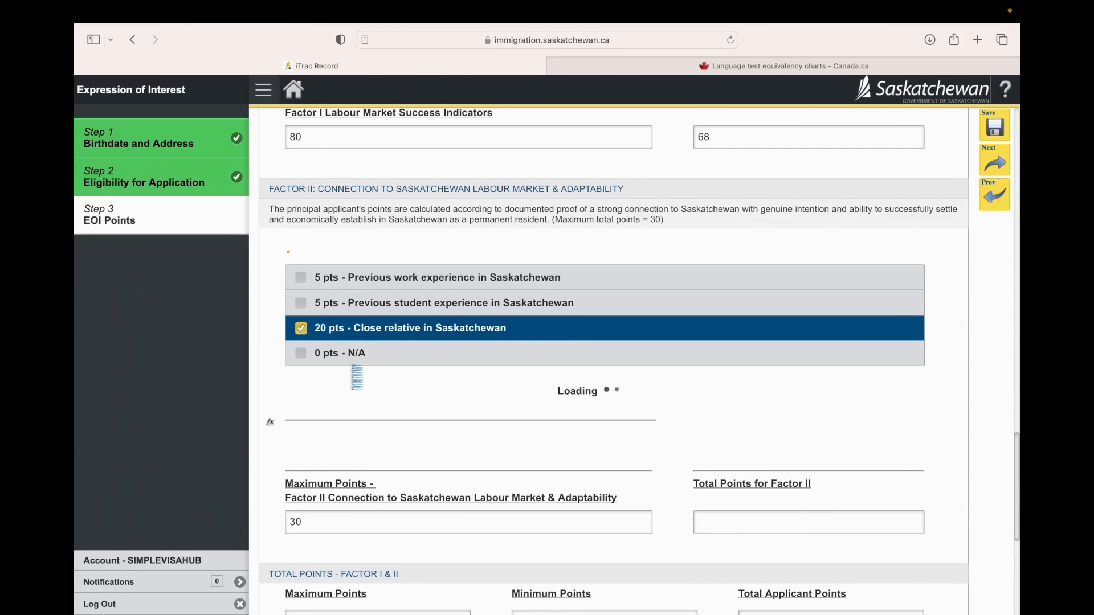
Step: Enter the close relative's Saskatchewan Health Card Number and SGI Customer Number
scroll(357, 376, down, 5)
scroll(357, 376, down, 2)
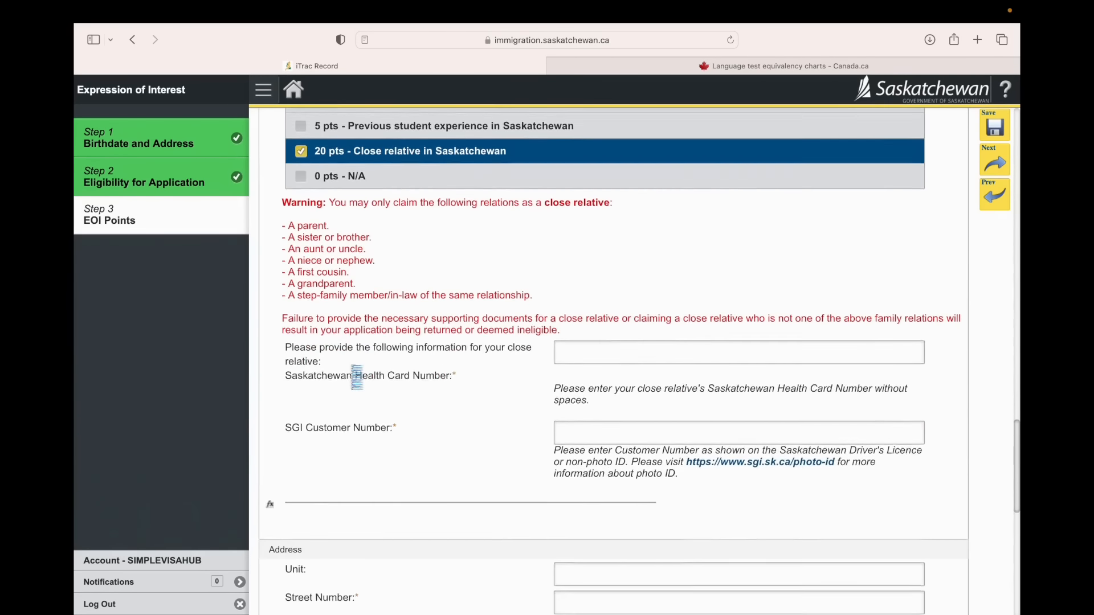
click(576, 341)
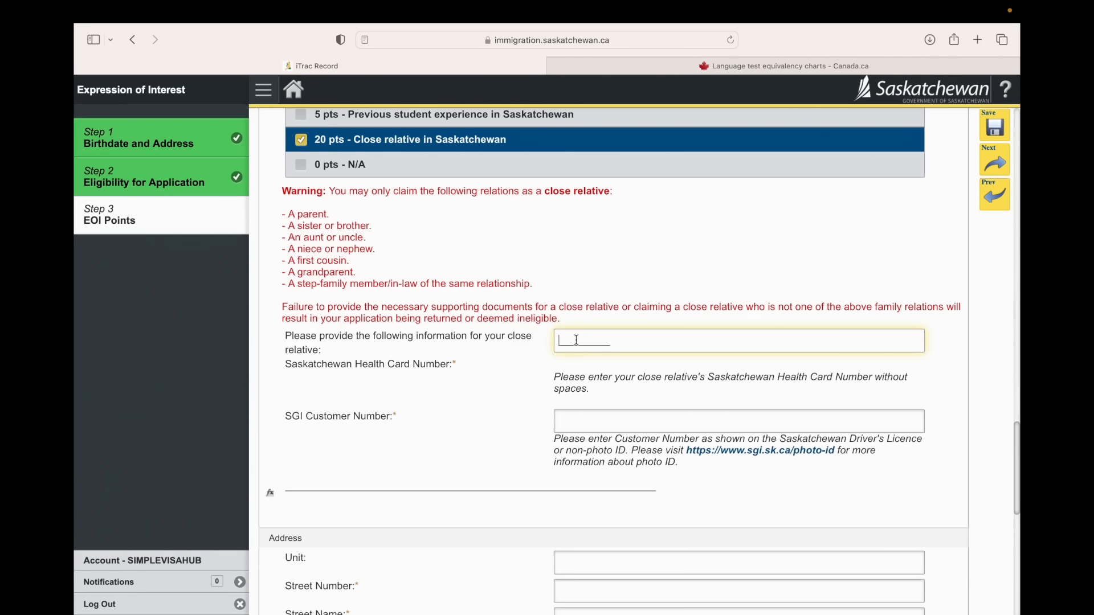
text(123456789)
click(597, 420)
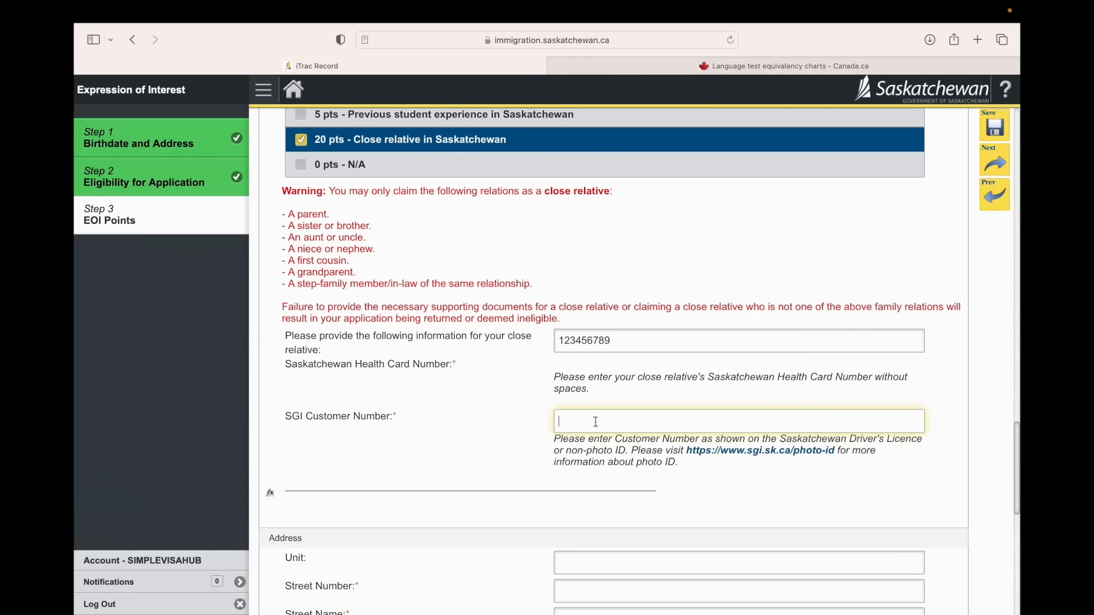
text(123456789)
Step: Fill in the close relative's address with the unit, street number, street name and city
scroll(614, 362, down, 1)
scroll(588, 332, down, 5)
click(583, 305)
text(123)
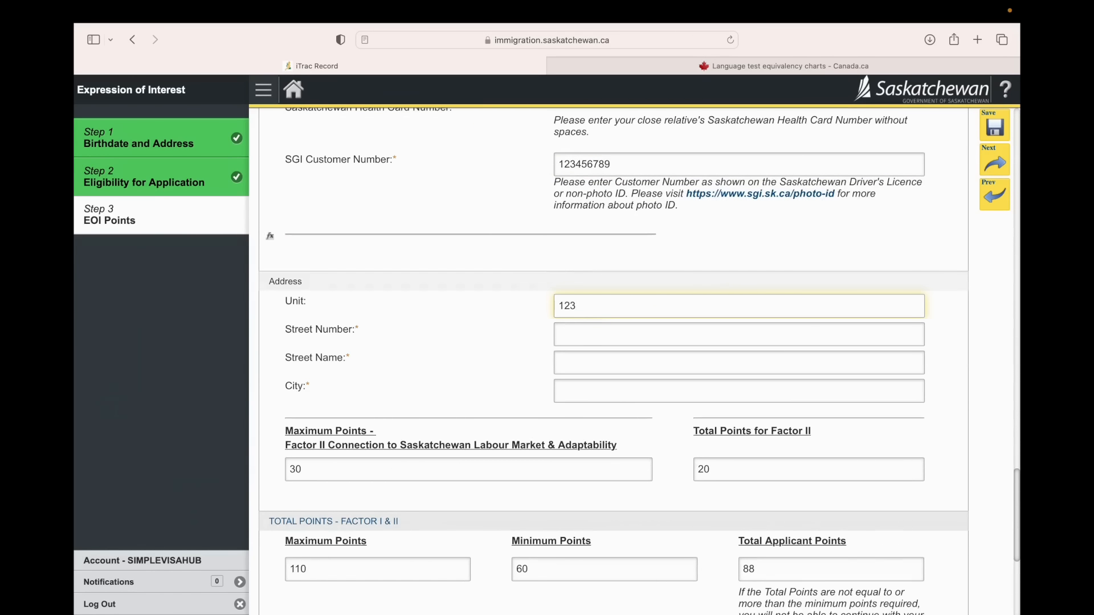
click(584, 332)
text(4567)
click(586, 359)
text(R)
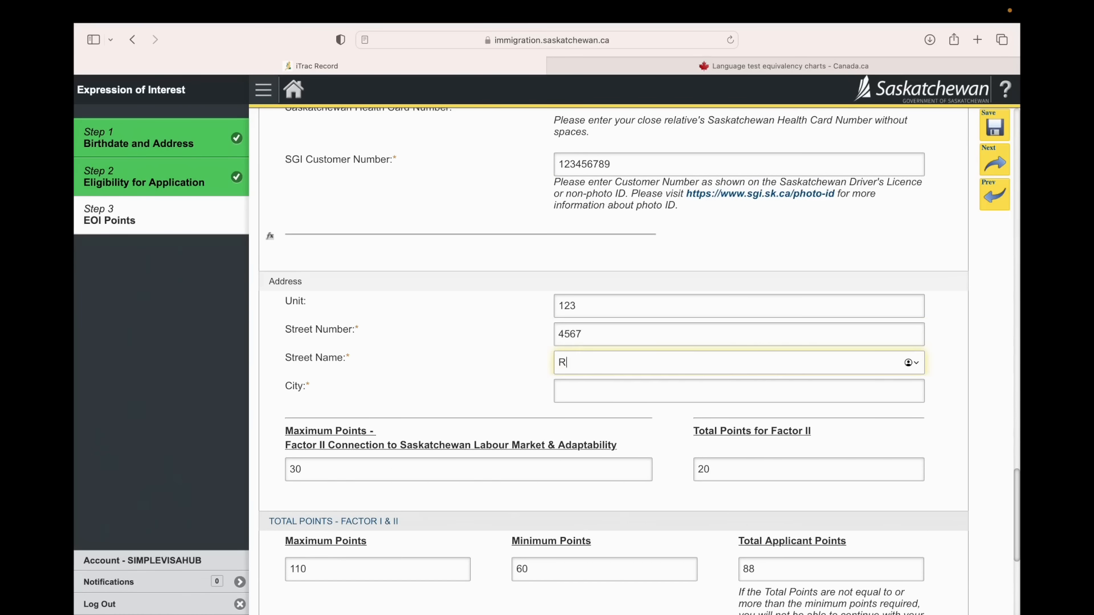
text(ue Meadowland)
key(Tab)
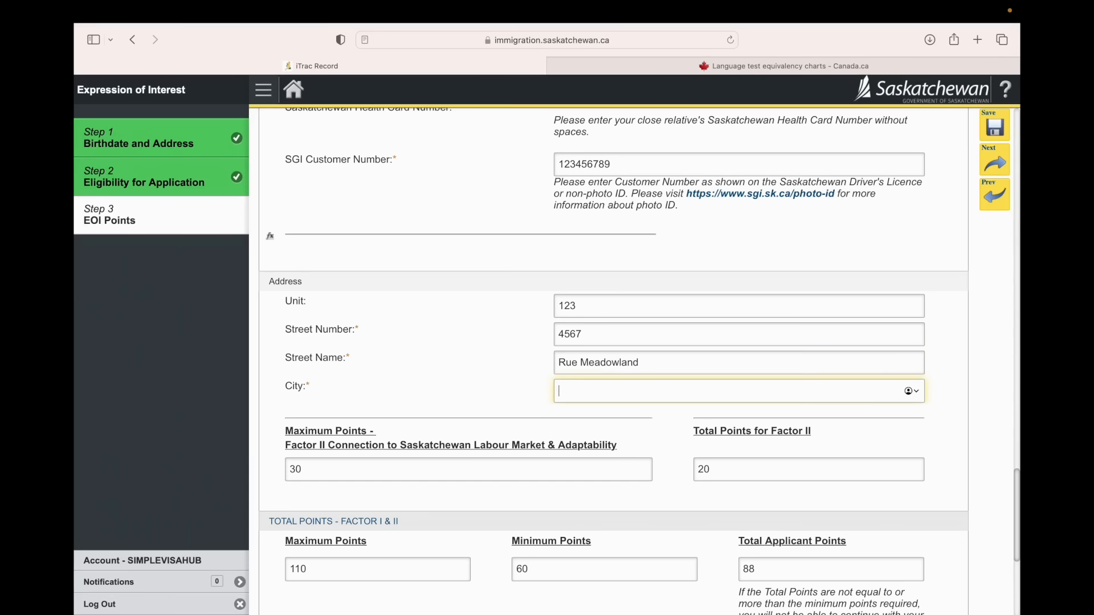
text(Regina)
Step: Set the Country of Birth to India in the Additional Information section
scroll(483, 391, down, 3)
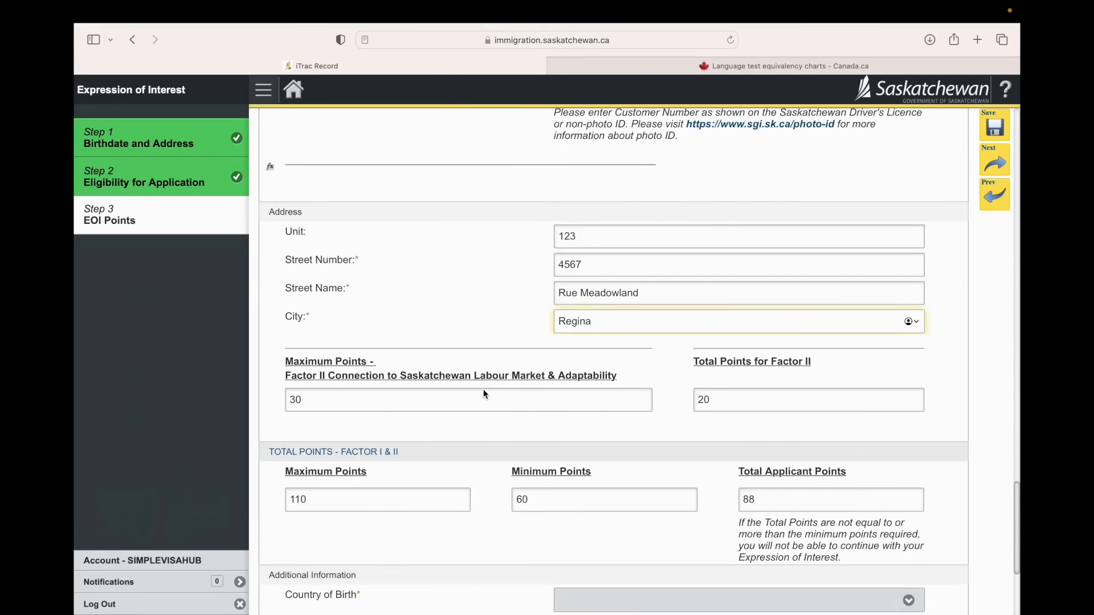
scroll(716, 322, down, 3)
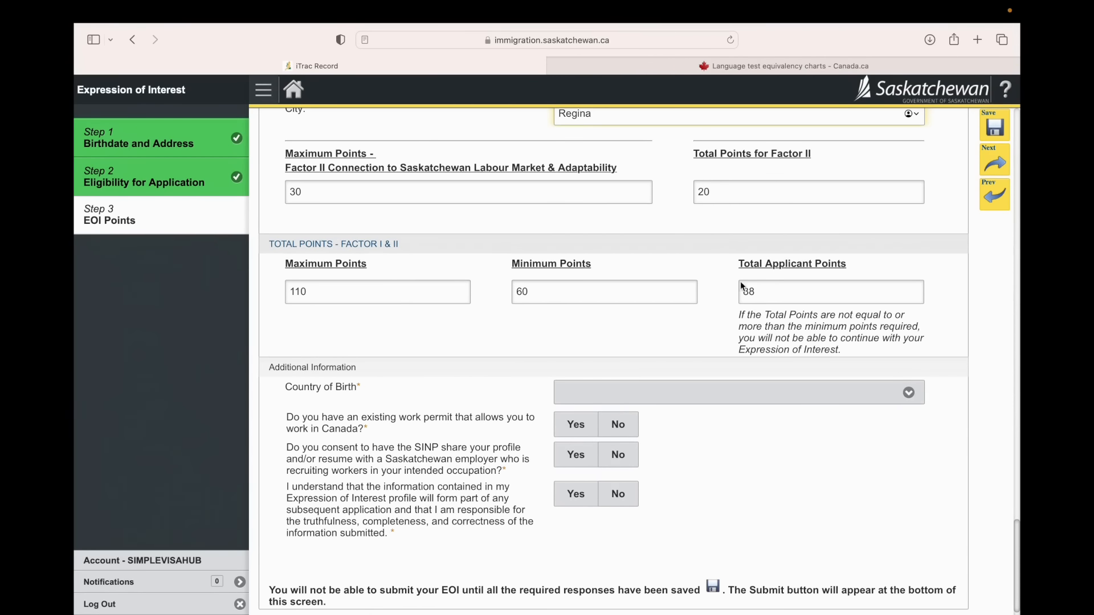
scroll(738, 314, down, 1)
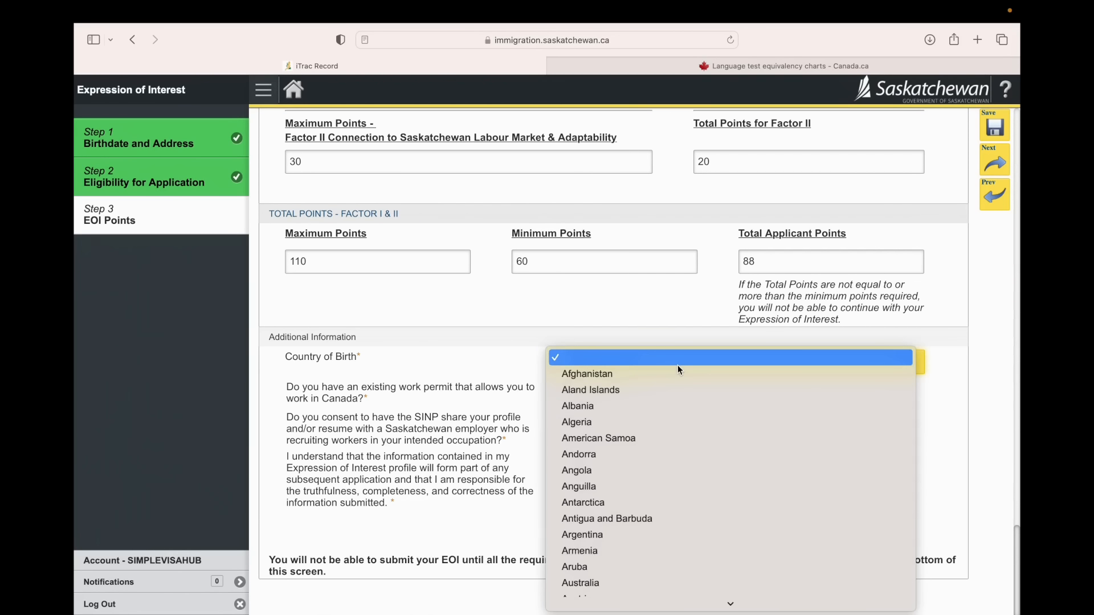
text(india)
key(Return)
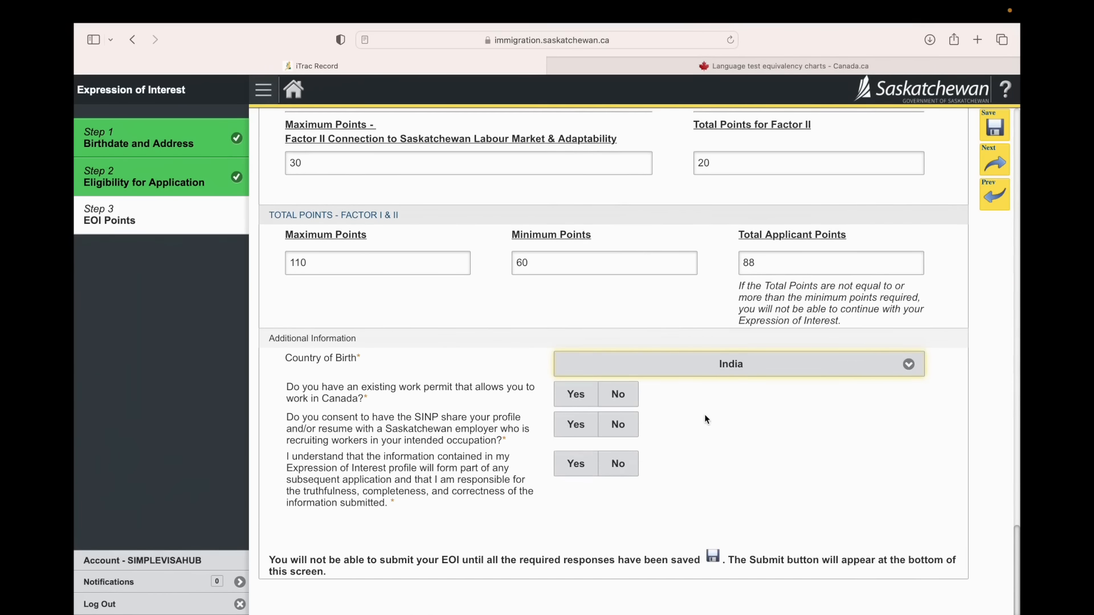
Step: Answer No to the existing work permit, Yes to sharing the profile with employers and Yes to the truthfulness declaration, and save the form
click(616, 404)
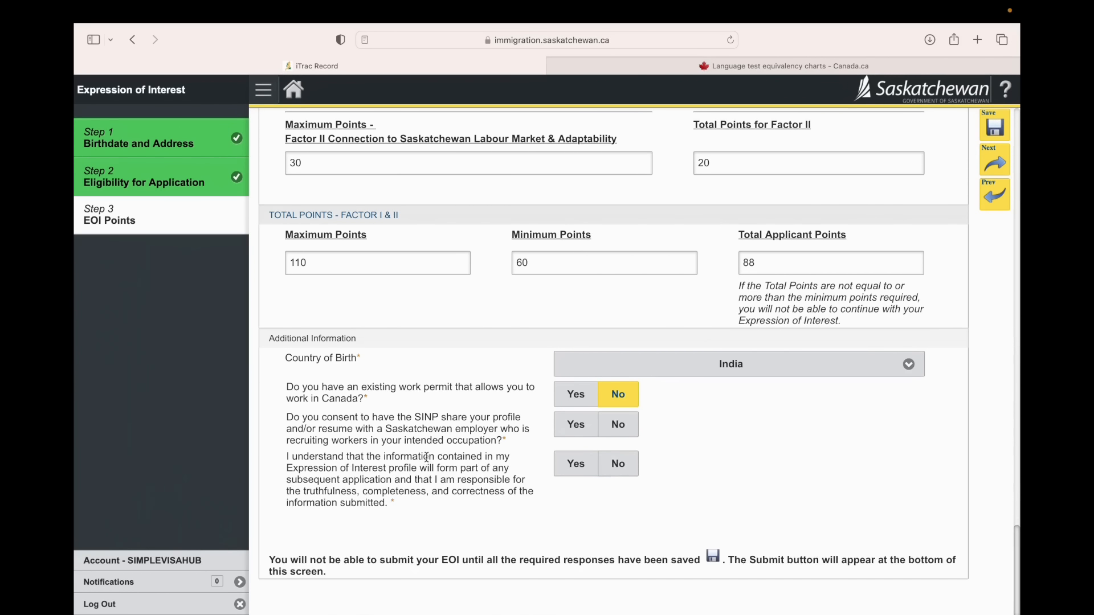
click(586, 433)
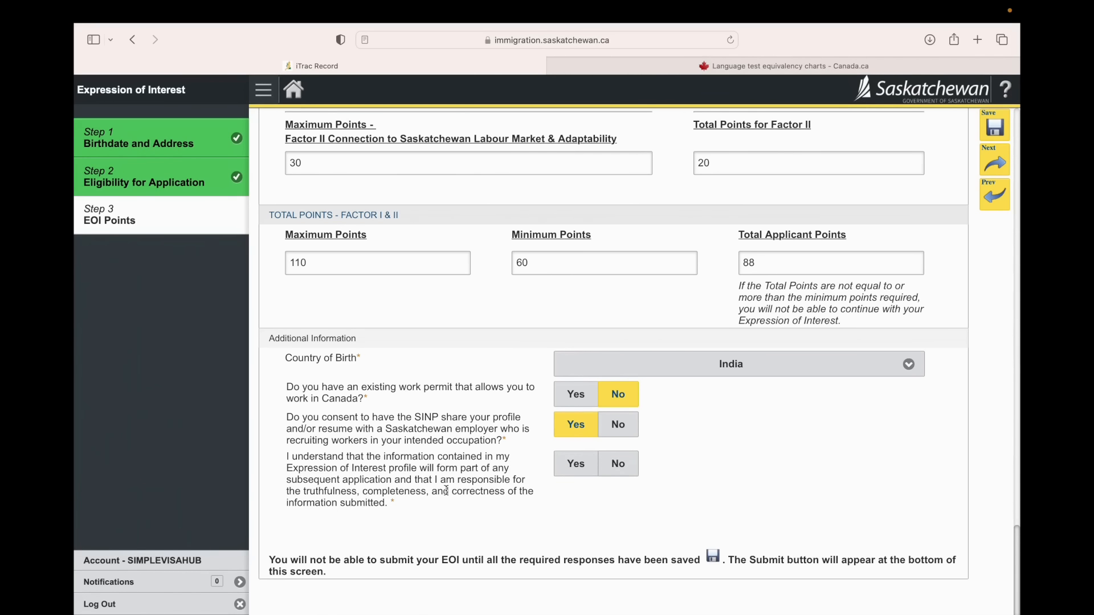
click(575, 464)
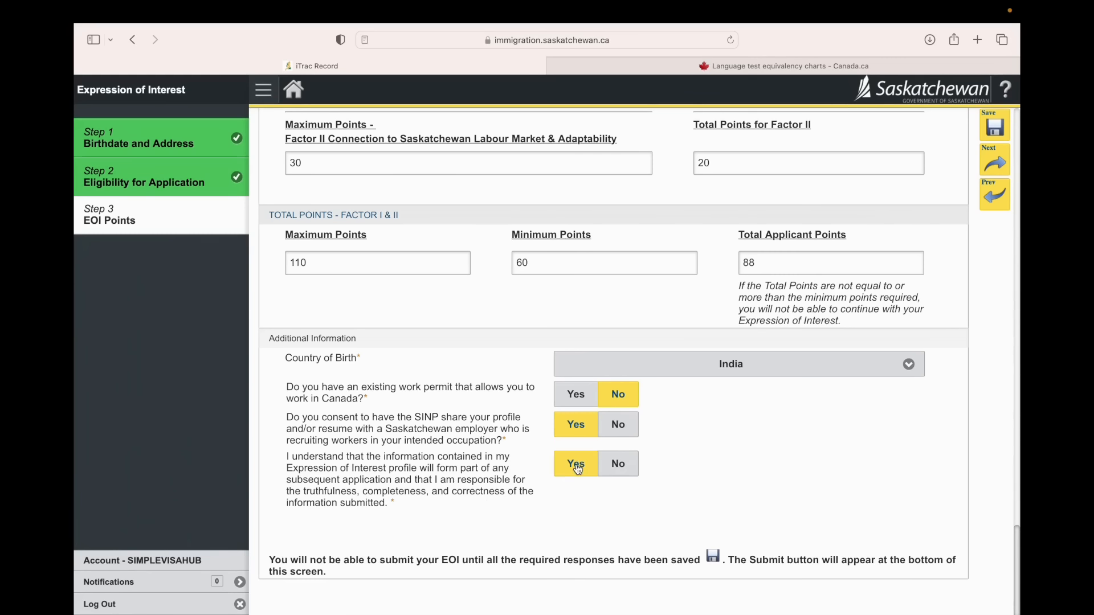
click(995, 130)
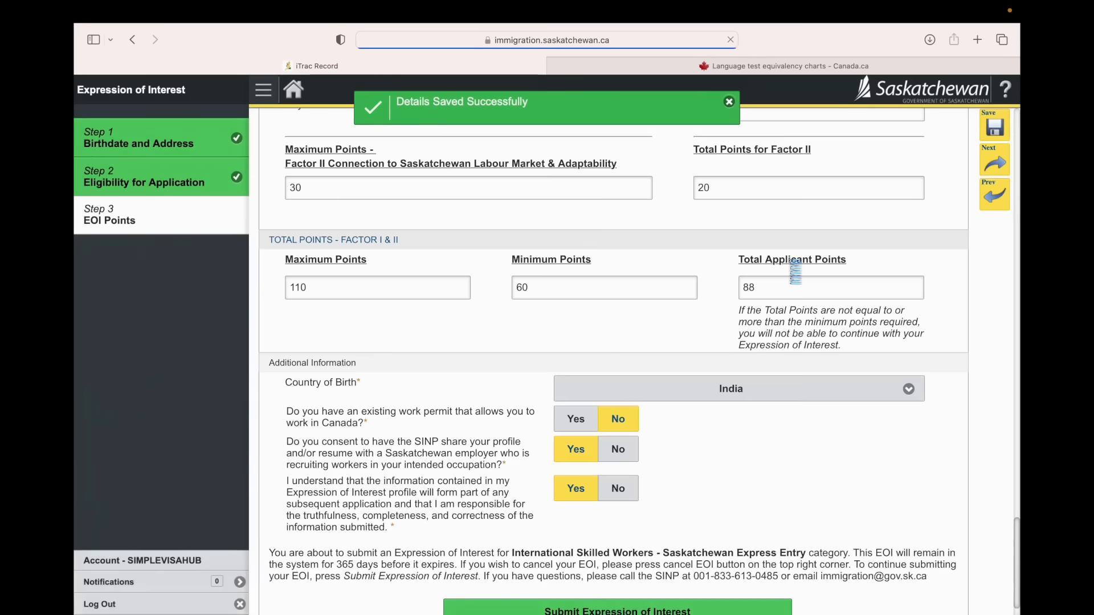
Step: Review the saved birthdate and address information and return to the submission section at the end of the EOI Points step
scroll(795, 271, up, 20)
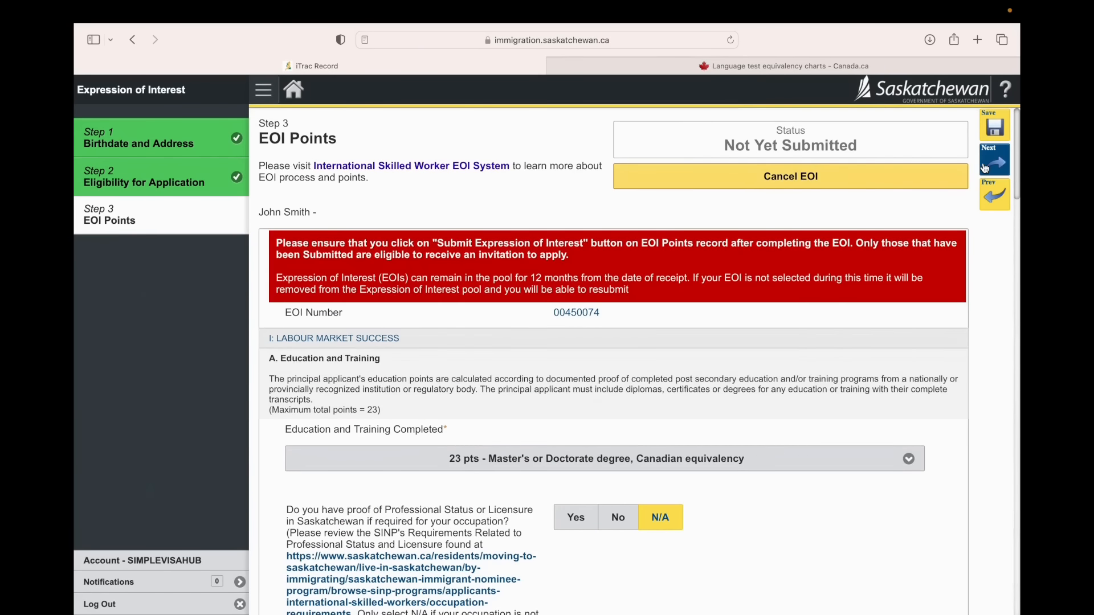
click(986, 168)
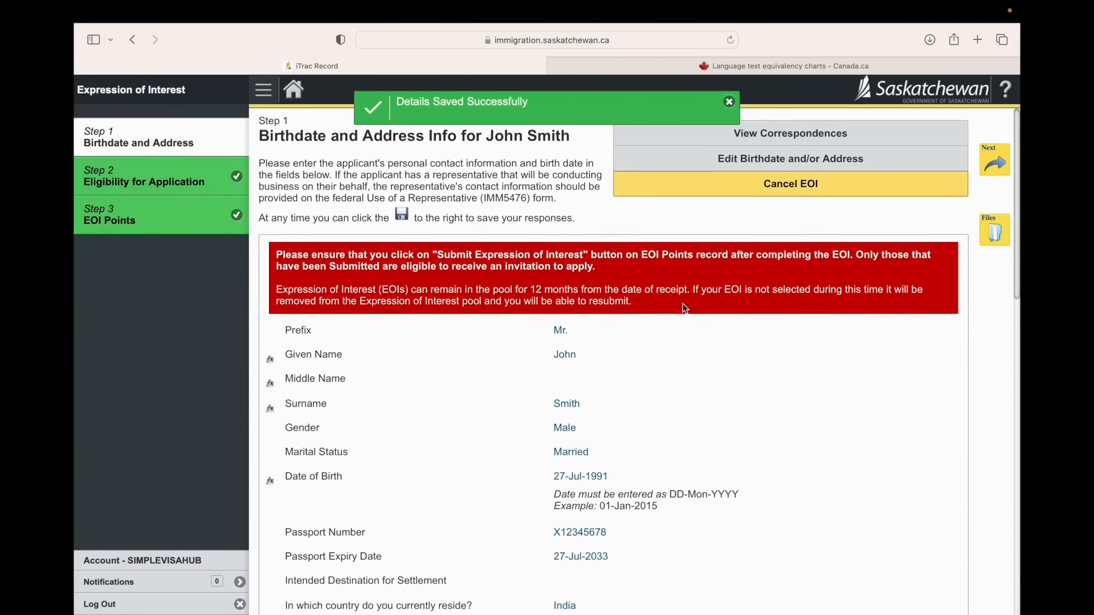
scroll(684, 308, down, 10)
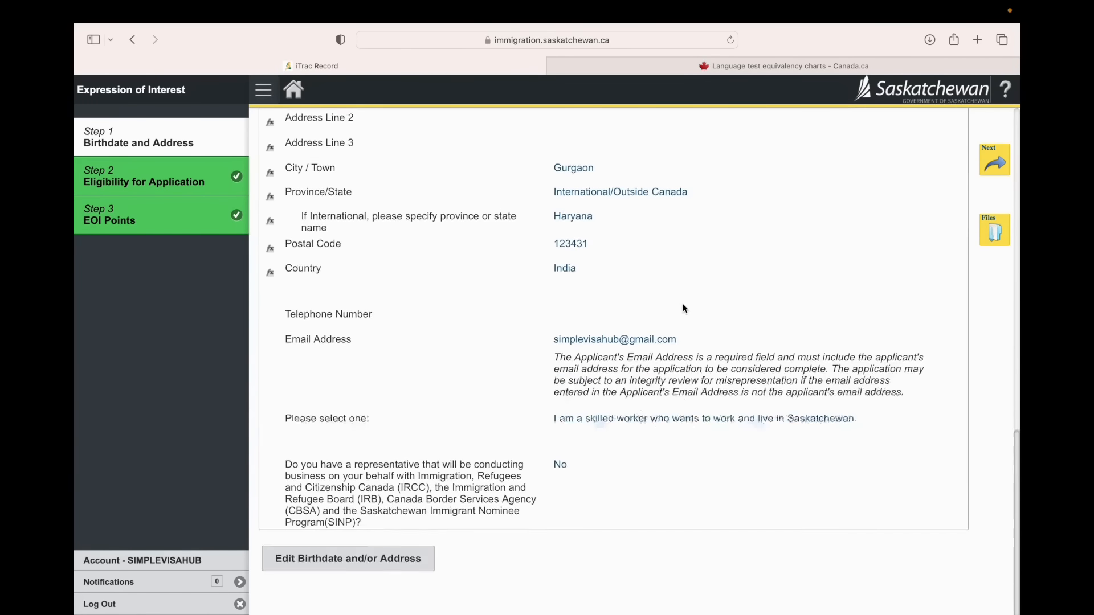
scroll(684, 307, up, 10)
click(1000, 160)
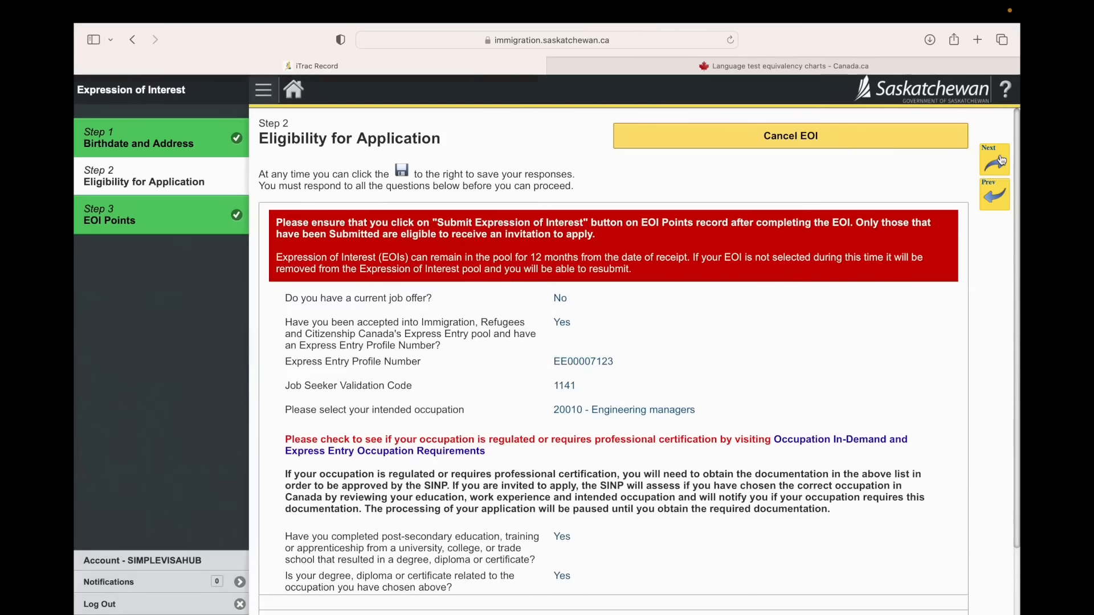
click(994, 159)
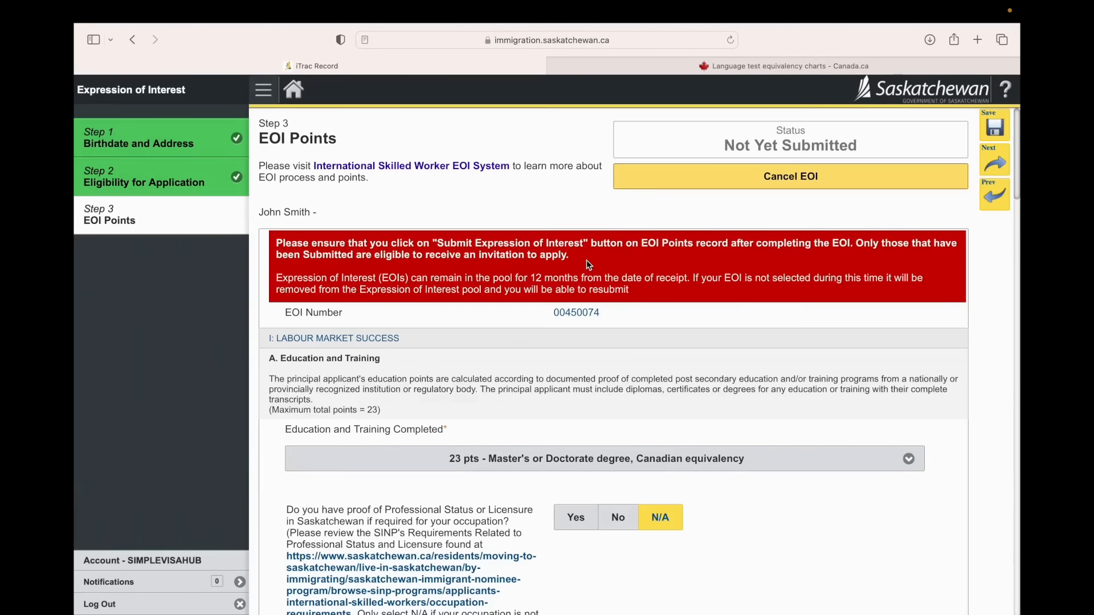
scroll(660, 262, down, 20)
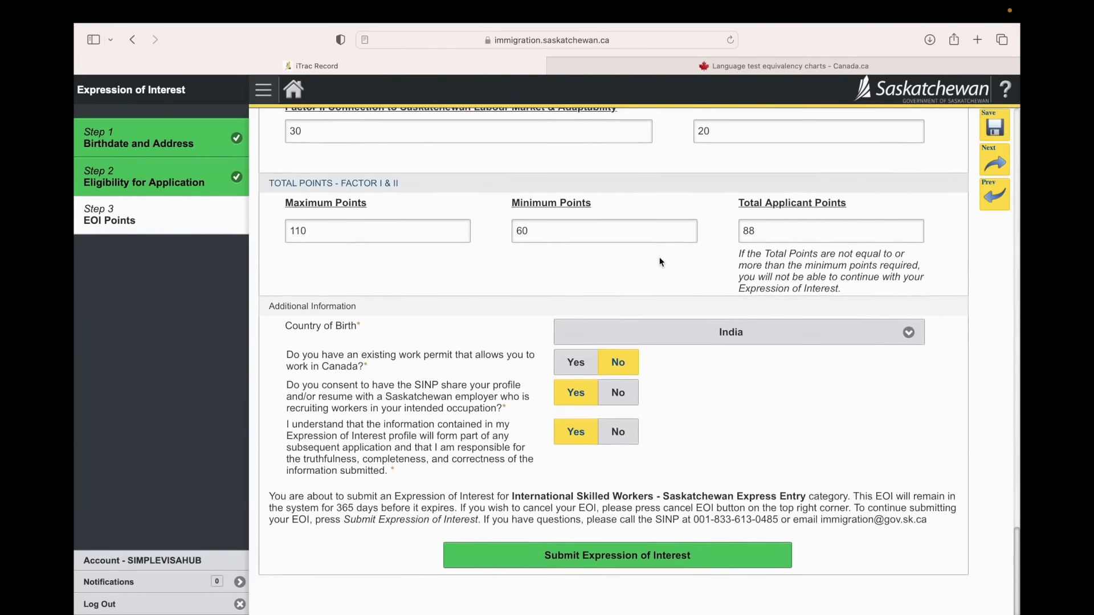